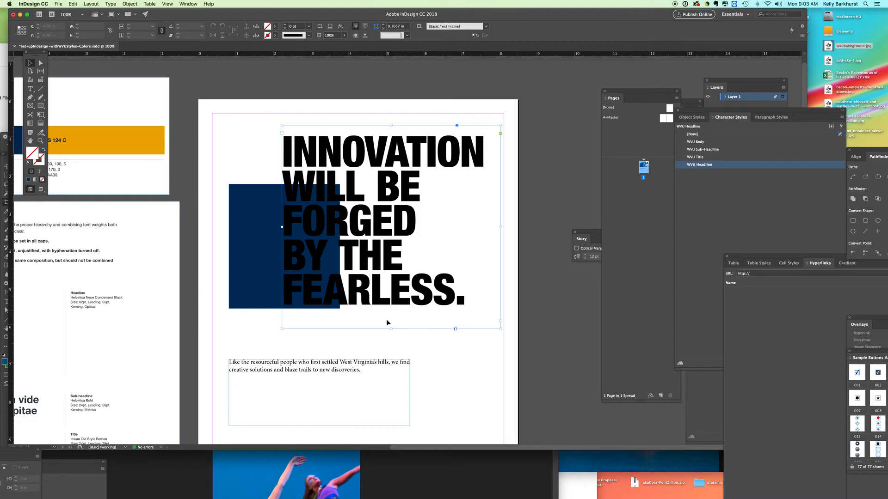
Try several sizes for the headline's text frame, finishing at about 5.53 in wide and 4.15 in high.
{"action": "left_click_drag", "start_coordinate": [391, 329], "coordinate": [391, 264]}
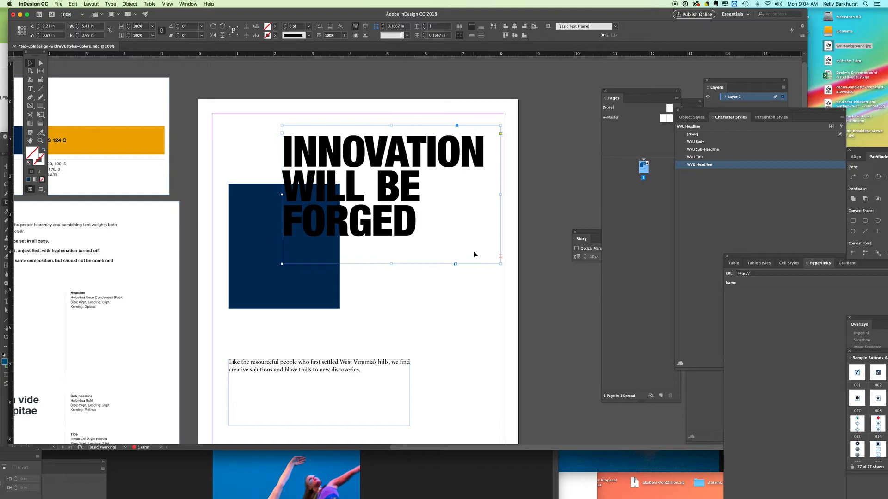
{"action": "key", "text": "super+equal"}
{"action": "left_click_drag", "start_coordinate": [571, 348], "coordinate": [507, 332]}
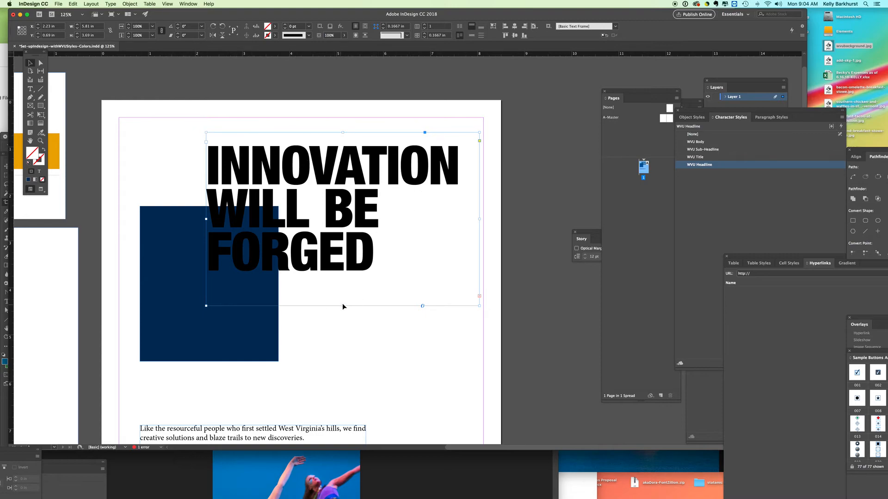
{"action": "left_click_drag", "start_coordinate": [342, 306], "coordinate": [342, 400]}
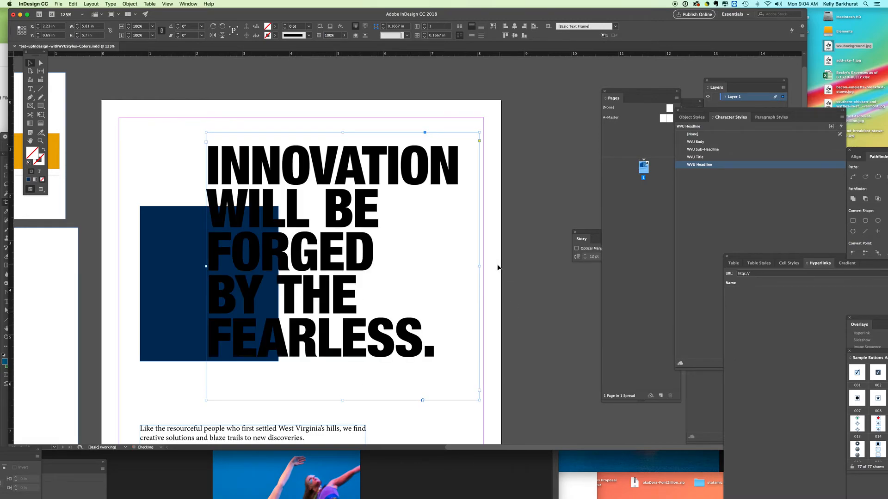
{"action": "left_click_drag", "start_coordinate": [480, 266], "coordinate": [522, 266]}
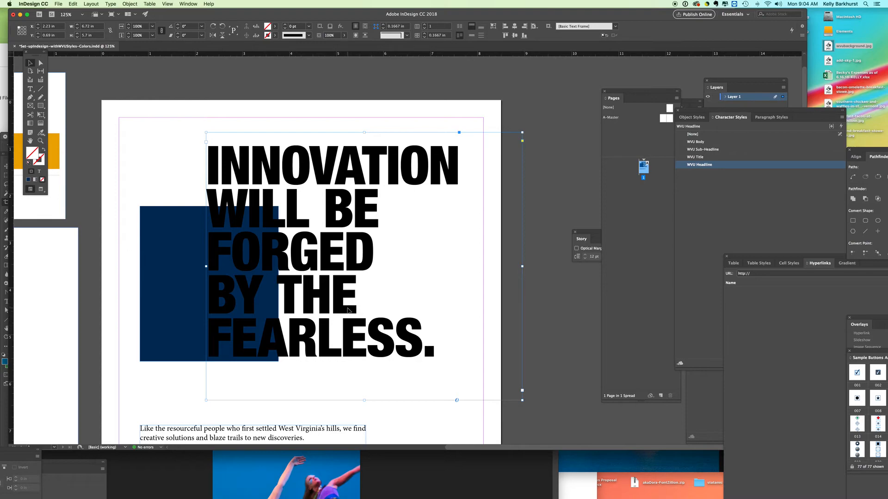
{"action": "left_click_drag", "start_coordinate": [522, 401], "coordinate": [402, 294]}
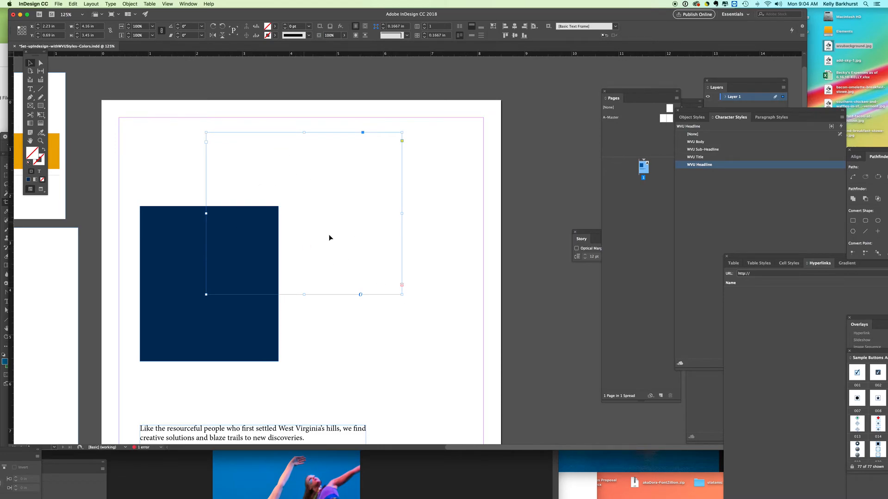
{"action": "left_click_drag", "start_coordinate": [400, 295], "coordinate": [466, 327]}
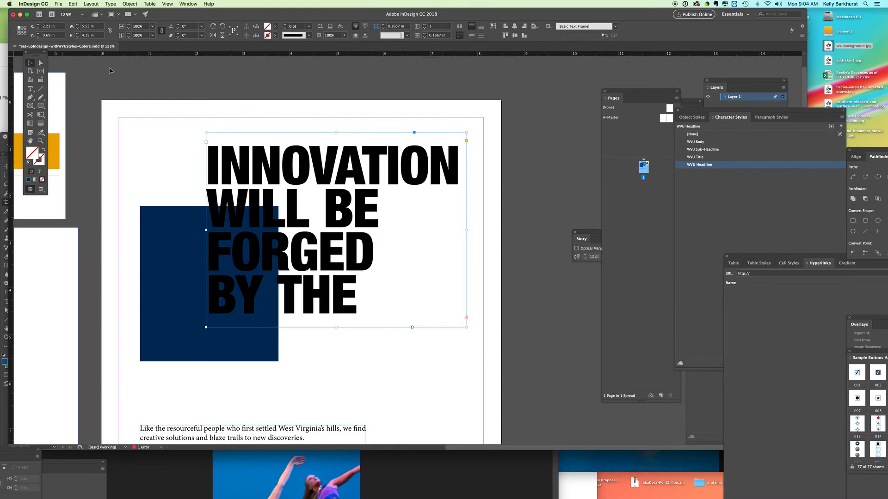
Try the WVU Title, WVU Sub-Headline and WVU Body character styles on the headline, and reapply WVU Headline.
{"action": "left_click", "coordinate": [313, 108]}
{"action": "left_click", "coordinate": [326, 156]}
{"action": "left_click_drag", "start_coordinate": [729, 117], "coordinate": [602, 91]}
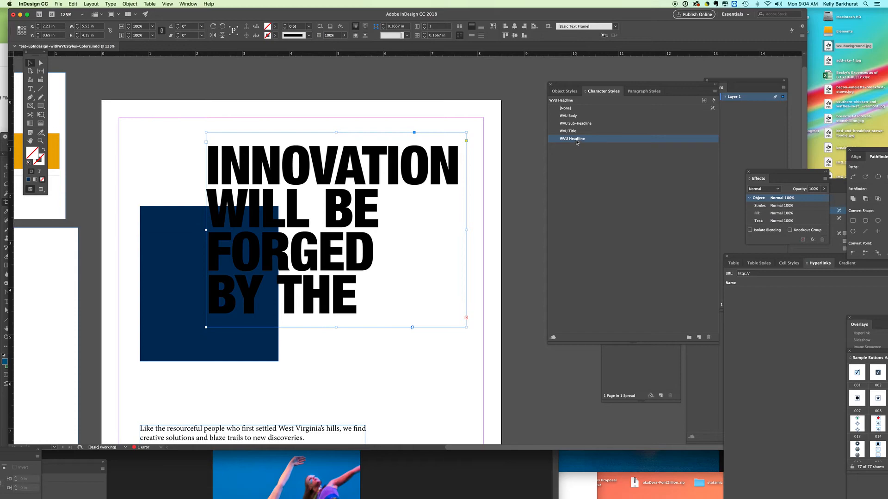
{"action": "left_click", "coordinate": [573, 131]}
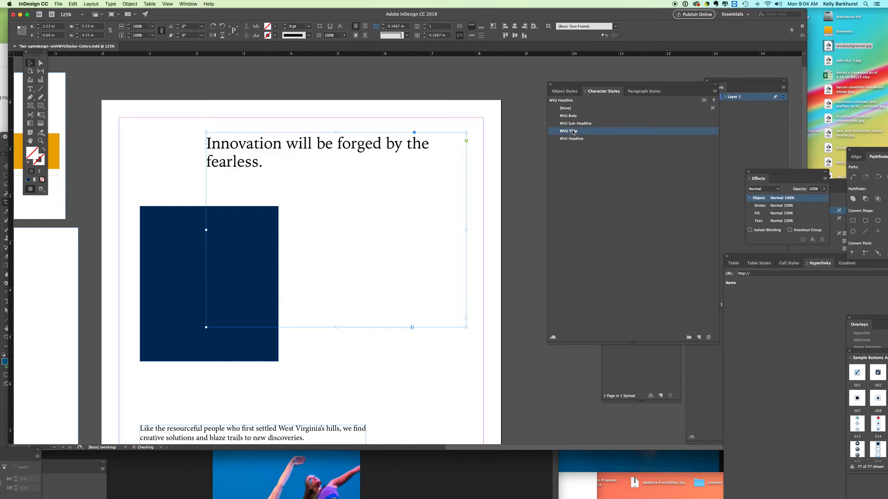
{"action": "left_click", "coordinate": [577, 124]}
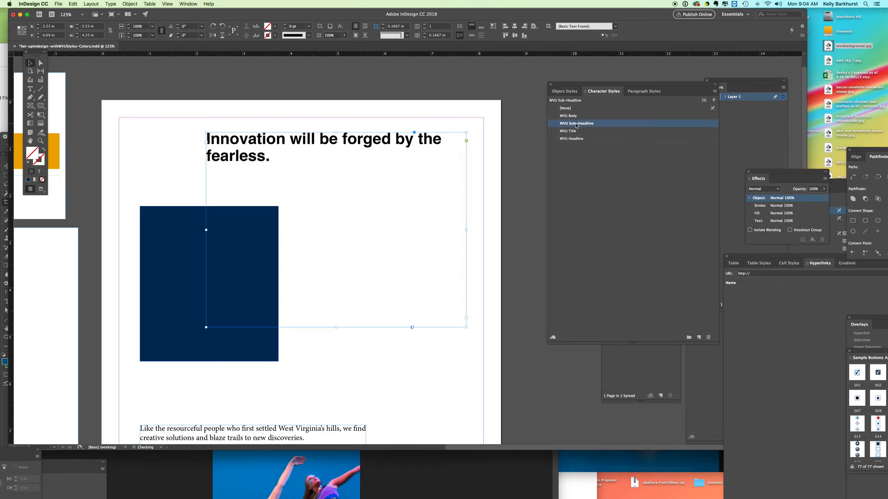
{"action": "left_click", "coordinate": [570, 118]}
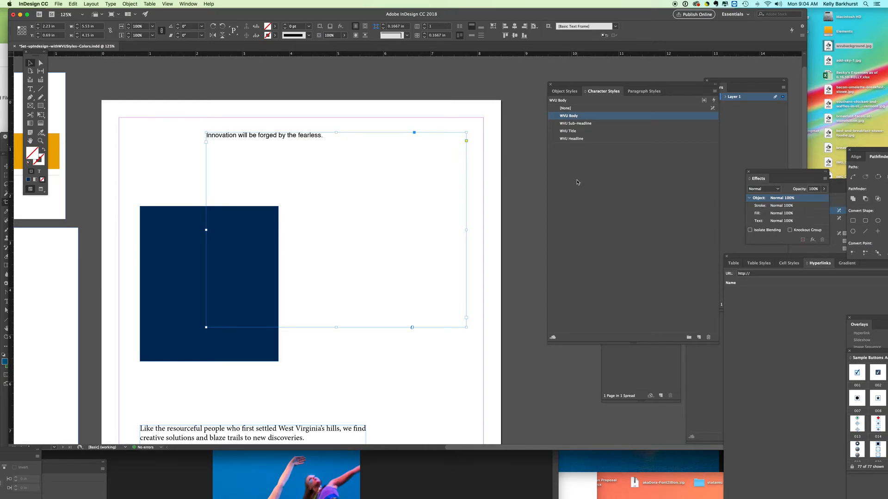
{"action": "left_click", "coordinate": [573, 138]}
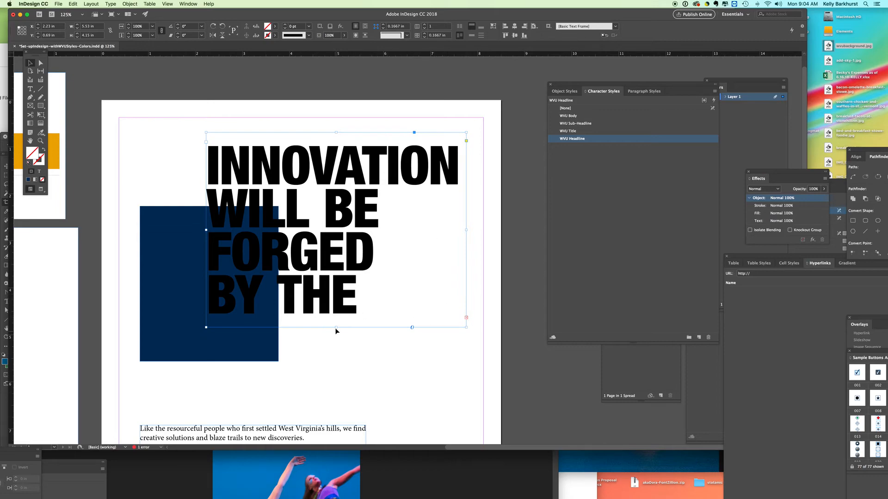
Extend the headline frame's height to about 5.16 in, fit the frame to its content and deselect it.
{"action": "left_click_drag", "start_coordinate": [336, 328], "coordinate": [336, 374]}
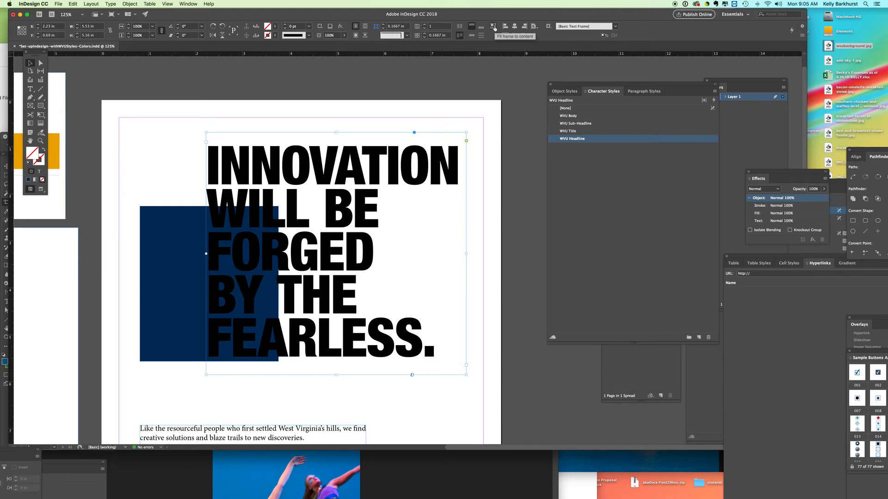
{"action": "left_click", "coordinate": [494, 26]}
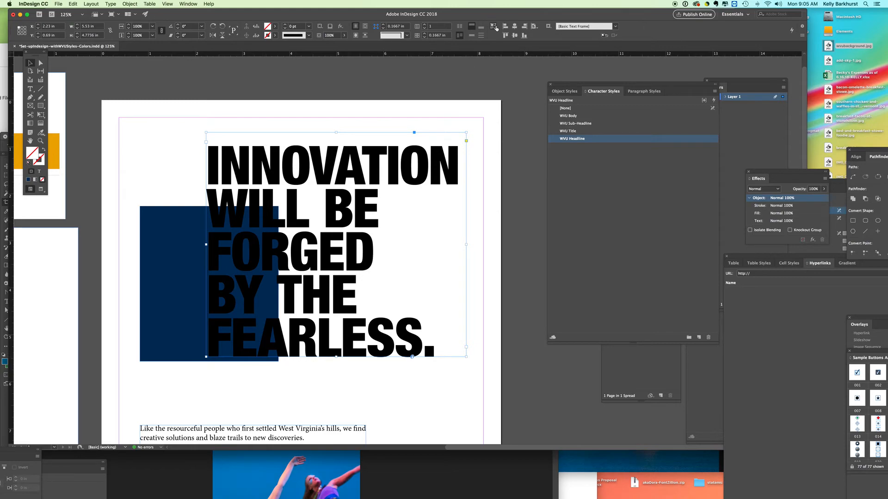
{"action": "left_click", "coordinate": [508, 82]}
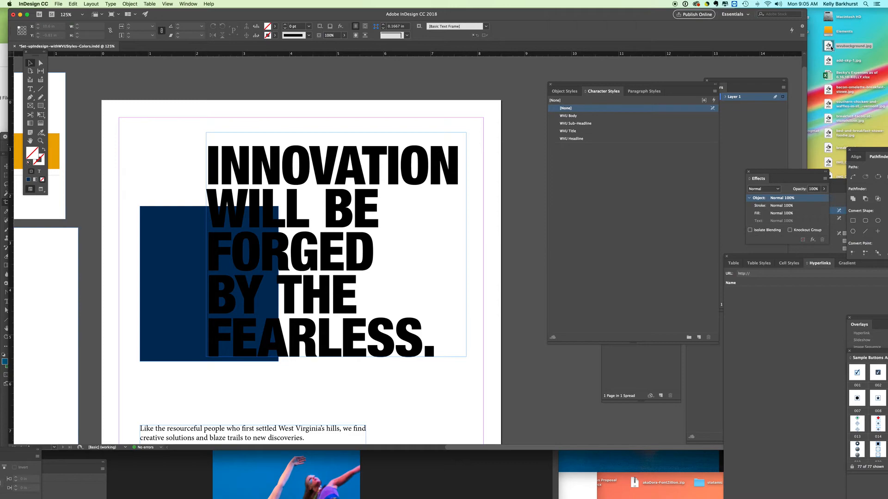
Place wvubackground.jpg from the desktop and move it over the page to about X 1.06 in, Y 0 in.
{"action": "left_click_drag", "start_coordinate": [830, 47], "coordinate": [518, 220]}
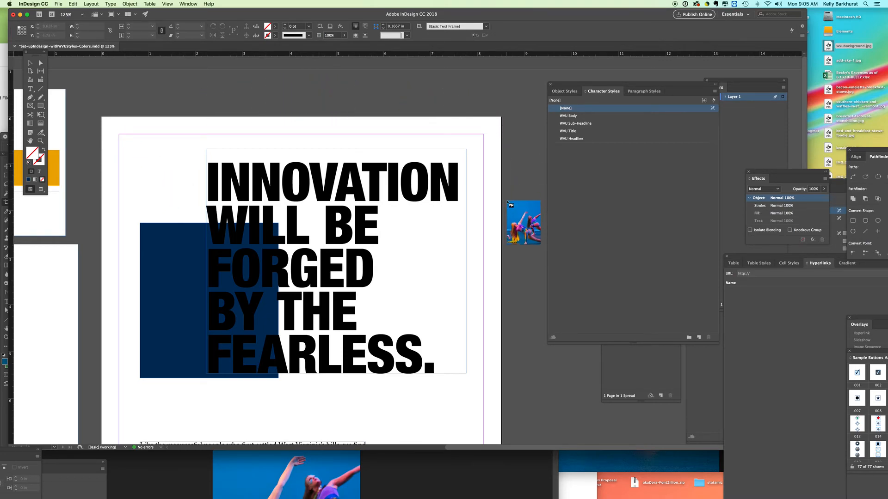
{"action": "left_click", "coordinate": [510, 202]}
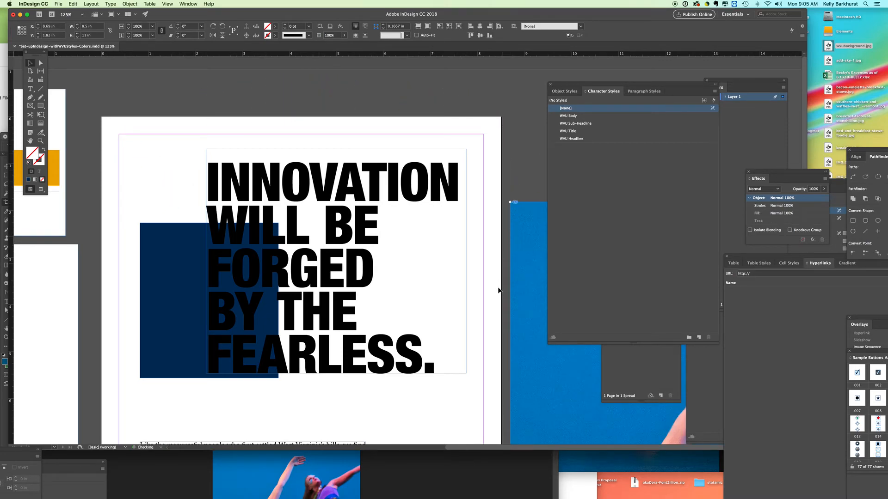
{"action": "left_click_drag", "start_coordinate": [523, 229], "coordinate": [222, 179]}
{"action": "left_click_drag", "start_coordinate": [389, 229], "coordinate": [306, 190]}
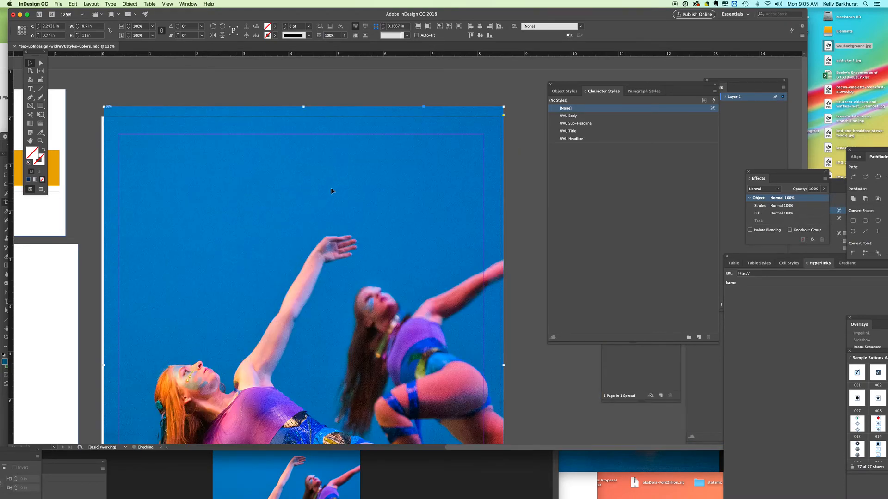
{"action": "left_click_drag", "start_coordinate": [404, 233], "coordinate": [429, 212]}
{"action": "left_click_drag", "start_coordinate": [274, 216], "coordinate": [327, 200]}
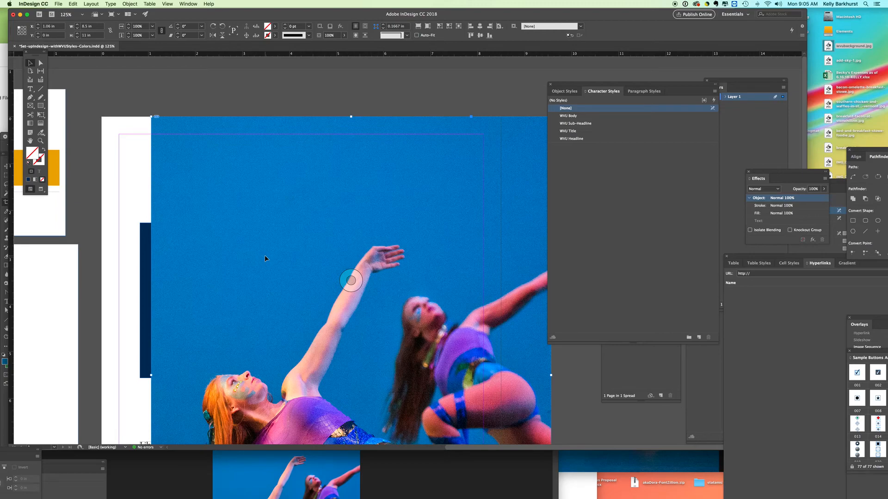
Bring up the document's layers beside the page and expand Layer 1 to list its objects.
{"action": "left_click", "coordinate": [194, 4]}
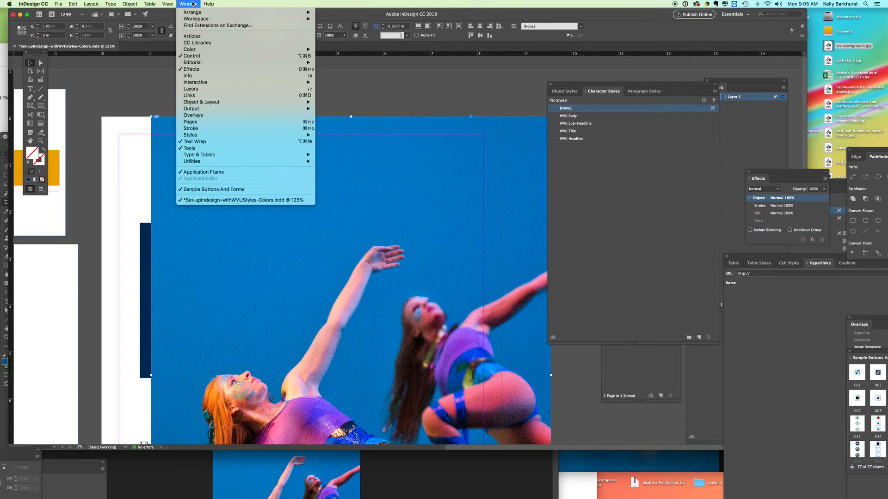
{"action": "left_click", "coordinate": [192, 89]}
{"action": "left_click_drag", "start_coordinate": [726, 85], "coordinate": [534, 69]}
{"action": "left_click", "coordinate": [534, 80]}
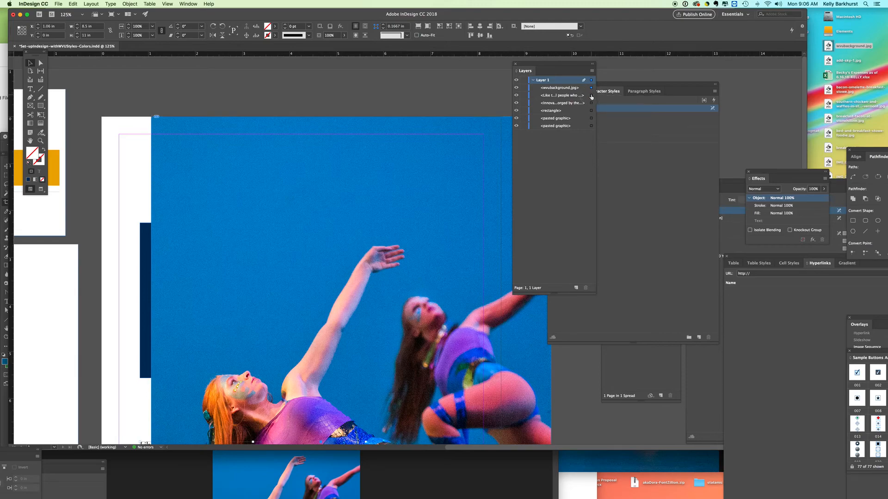
Try moving wvubackground.jpg beneath all other objects in Layer 1's stacking order, and undo the move.
{"action": "left_click", "coordinate": [591, 95]}
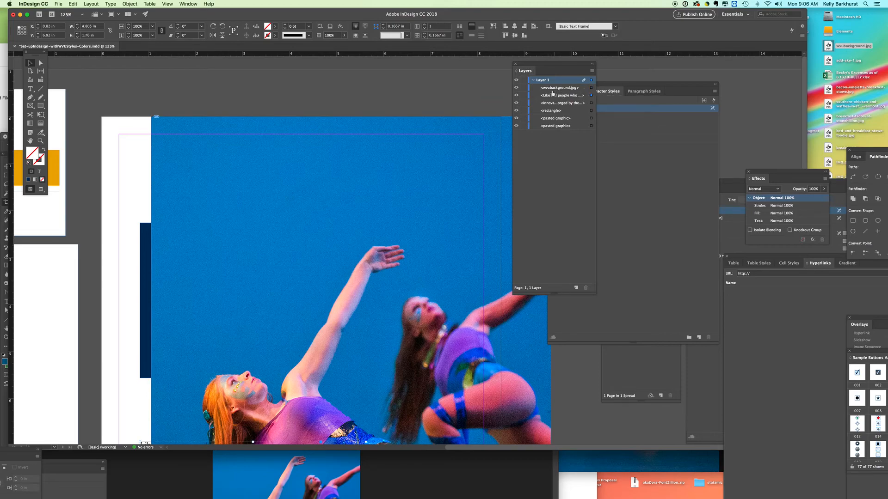
{"action": "left_click", "coordinate": [567, 89]}
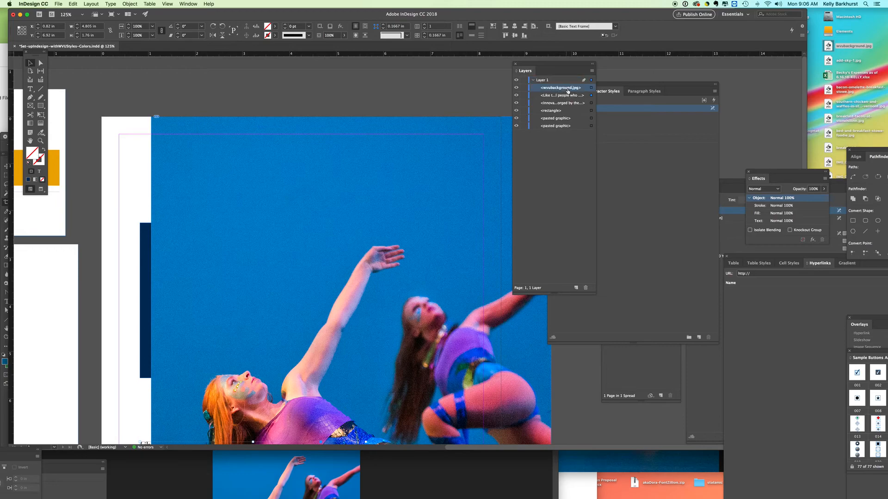
{"action": "double_click", "coordinate": [560, 88]}
{"action": "key", "text": "Return"}
{"action": "left_click", "coordinate": [591, 88]}
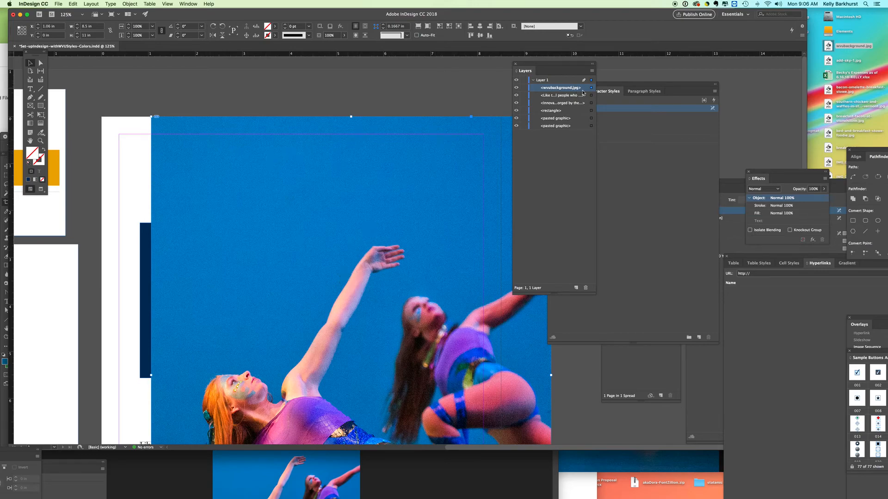
{"action": "left_click_drag", "start_coordinate": [584, 88], "coordinate": [581, 130]}
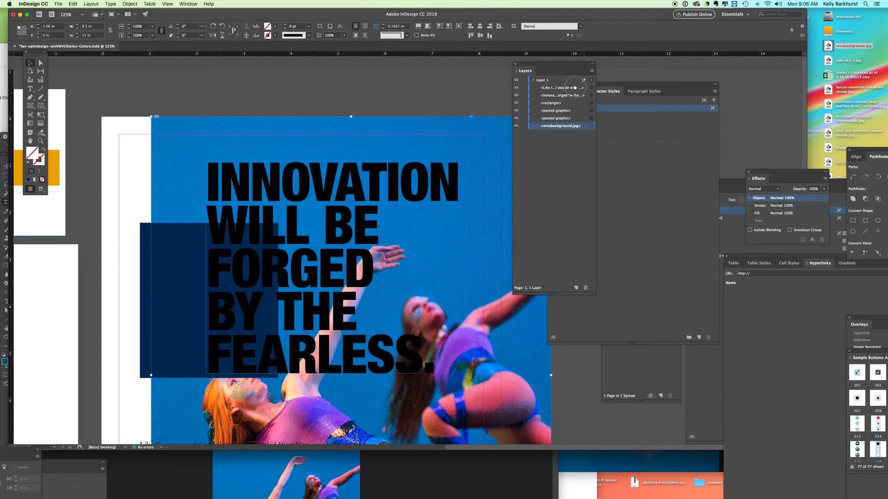
{"action": "key", "text": "super+z"}
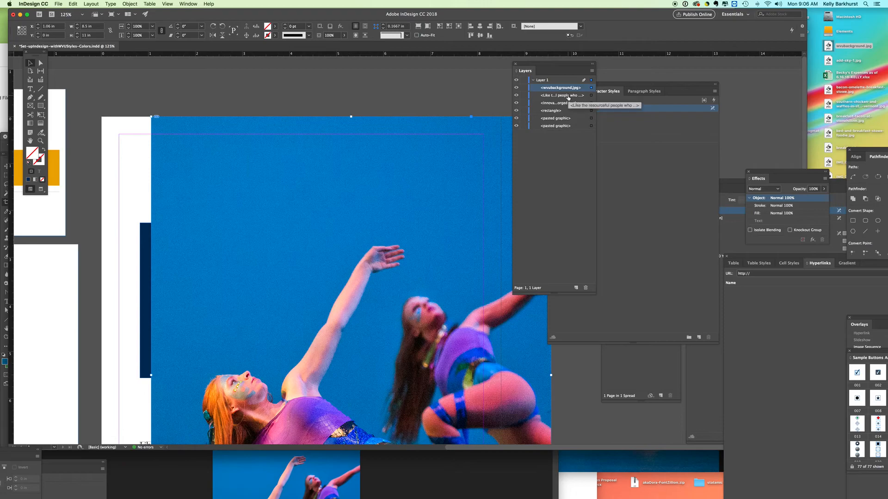
Send the wvubackground.jpg image to the back, behind the headline, rectangle and body text.
{"action": "left_click", "coordinate": [187, 4]}
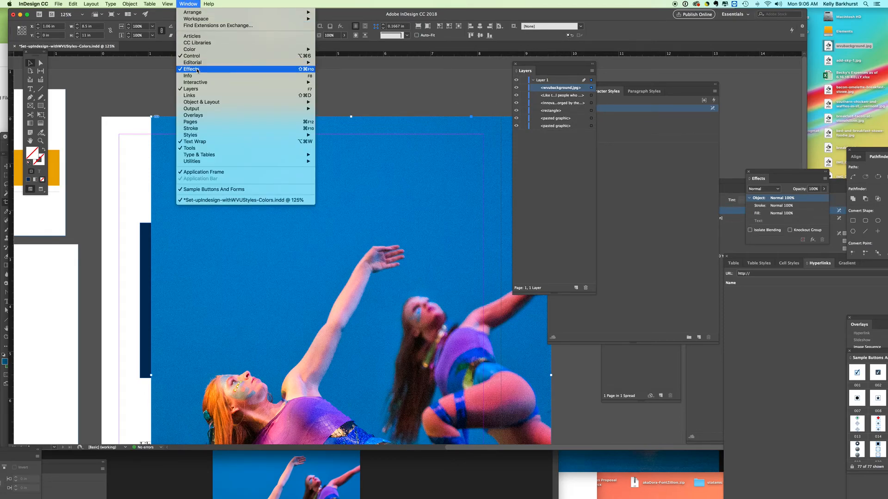
{"action": "left_click", "coordinate": [349, 83]}
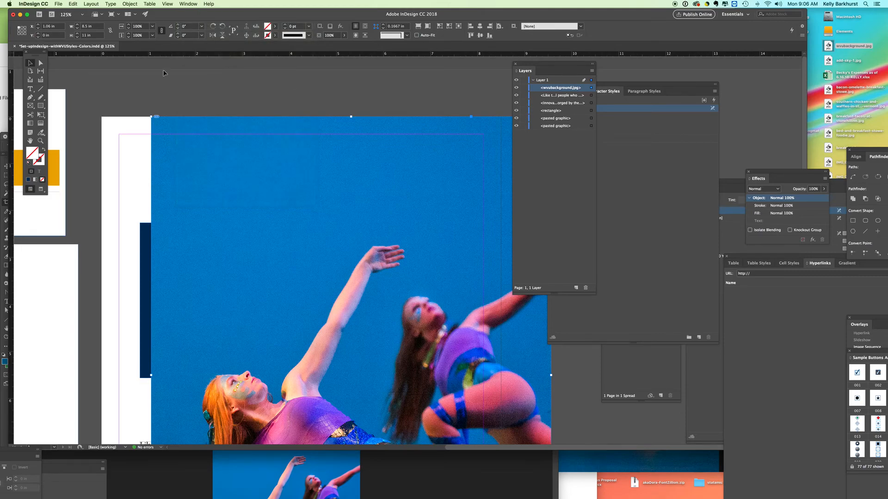
{"action": "left_click", "coordinate": [130, 4]}
{"action": "mouse_move", "coordinate": [138, 19]}
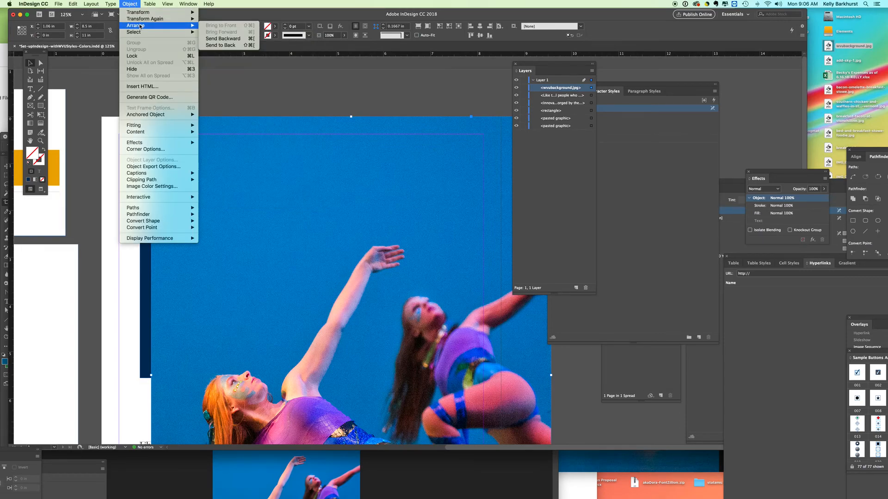
{"action": "left_click", "coordinate": [220, 45]}
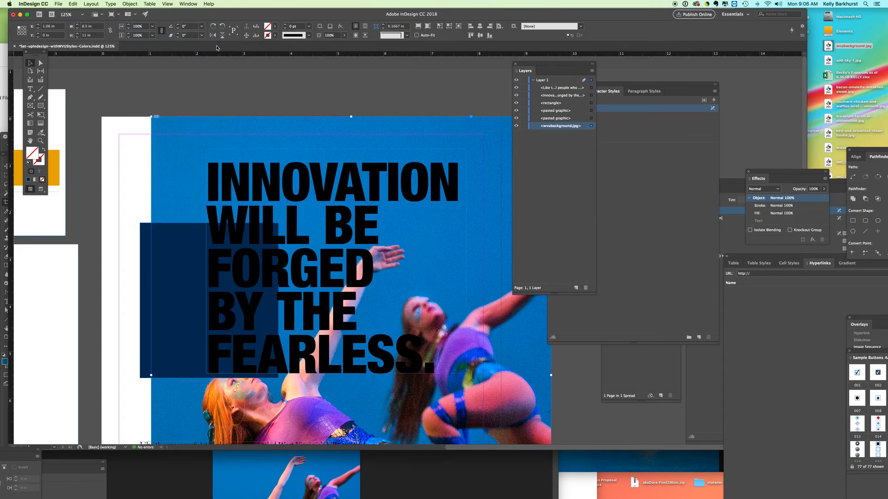
Move the floating Layers, Character Styles and Pages panels clear of the page.
{"action": "key", "text": "super+minus"}
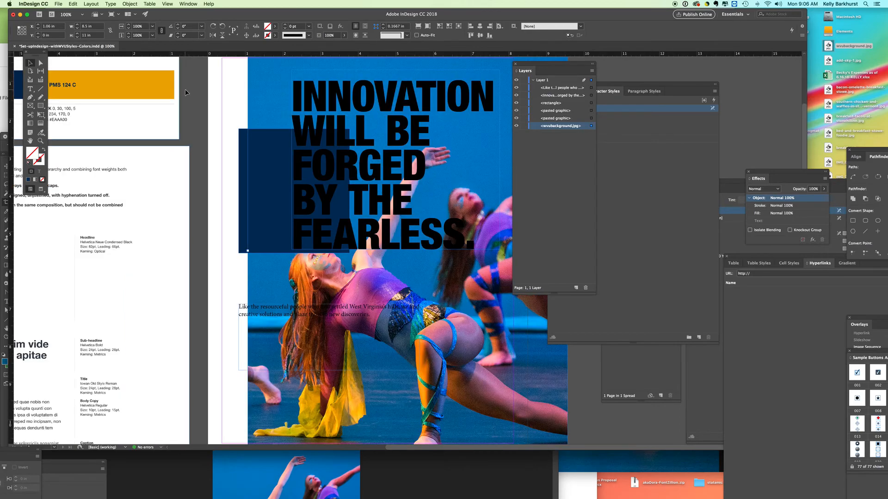
{"action": "key", "text": "super+minus"}
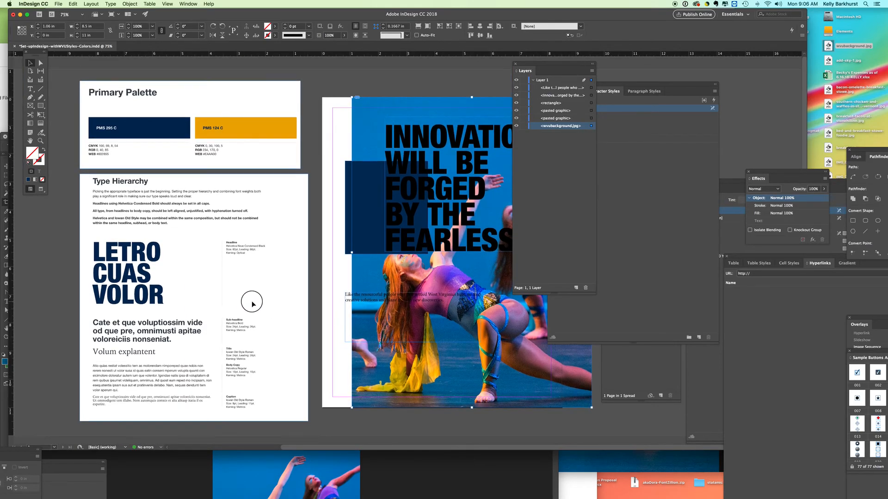
{"action": "left_click_drag", "start_coordinate": [525, 66], "coordinate": [710, 78]}
{"action": "left_click_drag", "start_coordinate": [568, 85], "coordinate": [696, 85]}
{"action": "left_click_drag", "start_coordinate": [617, 91], "coordinate": [645, 89]}
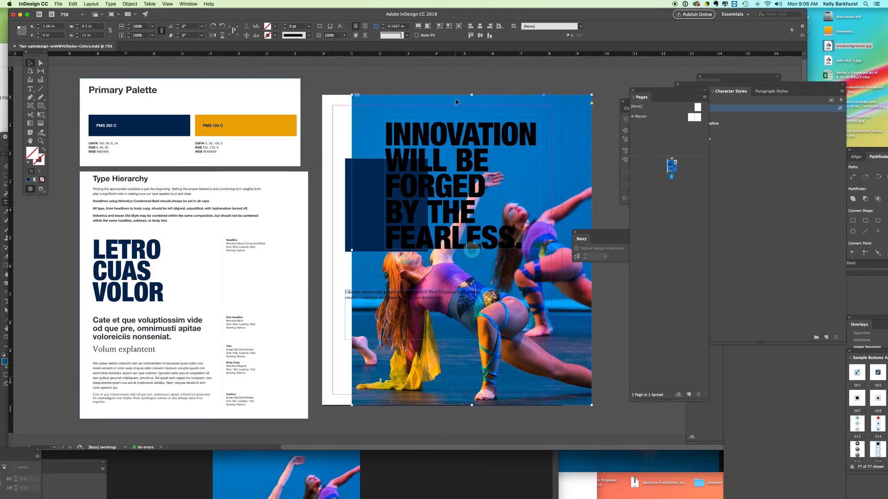
{"action": "key", "text": "super+equal"}
{"action": "key", "text": "super+equal"}
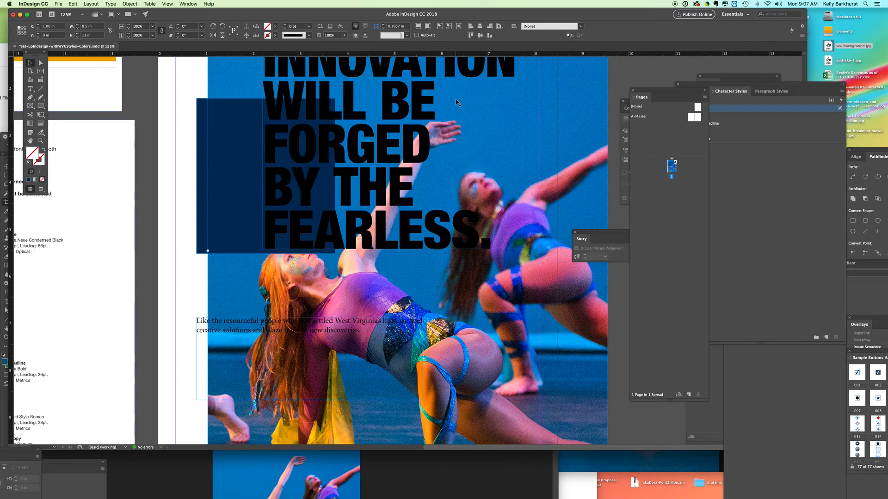
{"action": "key", "text": "super+minus"}
{"action": "key", "text": "super+minus"}
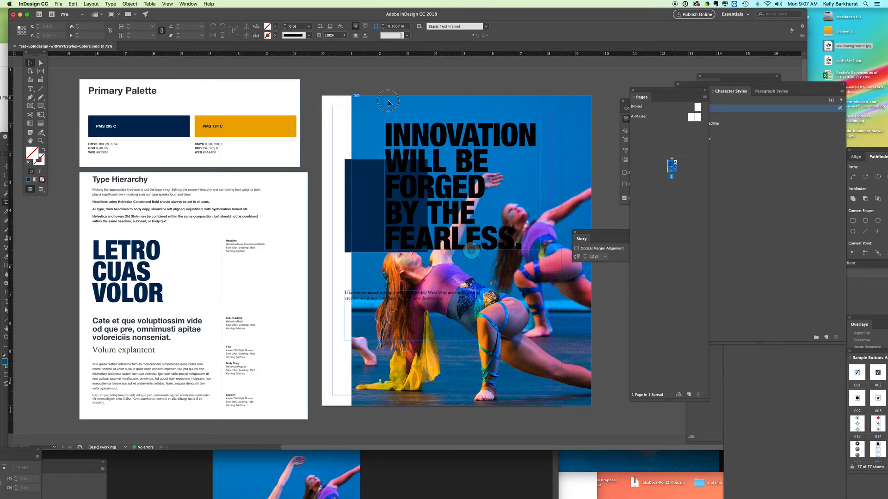
Align the wvubackground.jpg photo with the page's edges at X 0 in, Y 0 in.
{"action": "left_click_drag", "start_coordinate": [389, 103], "coordinate": [360, 103]}
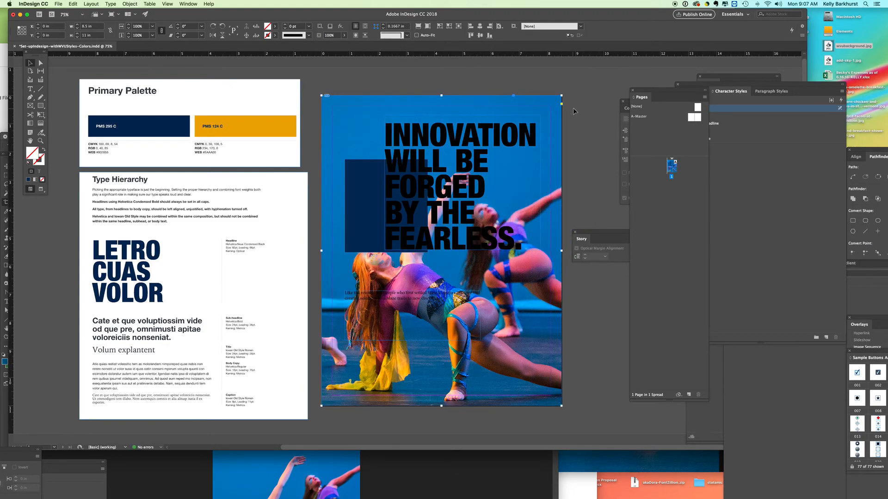
{"action": "left_click", "coordinate": [584, 124]}
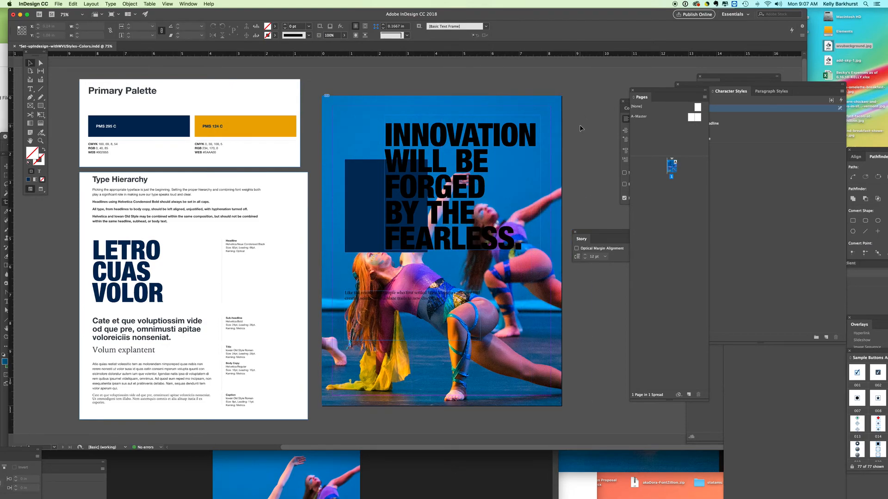
Bring the floating Layers panel to the front beside the page, clear of the style panels.
{"action": "left_click", "coordinate": [721, 93]}
{"action": "left_click_drag", "start_coordinate": [698, 84], "coordinate": [628, 69]}
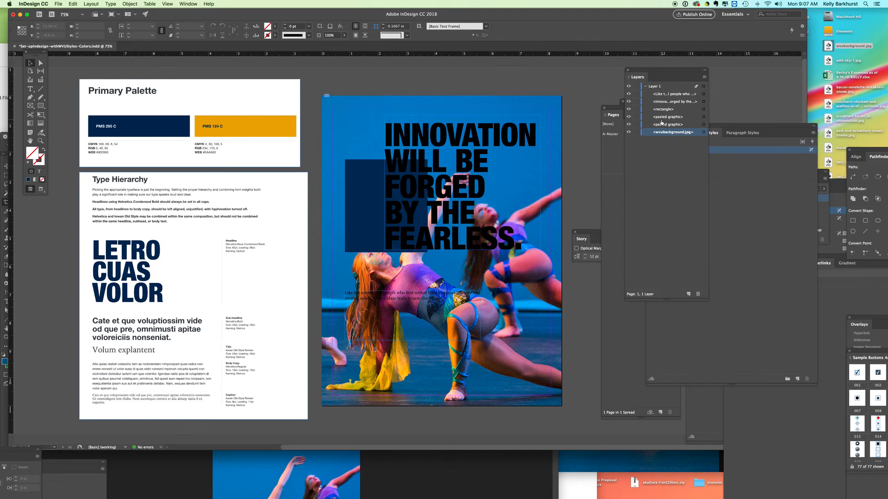
{"action": "left_click", "coordinate": [703, 77]}
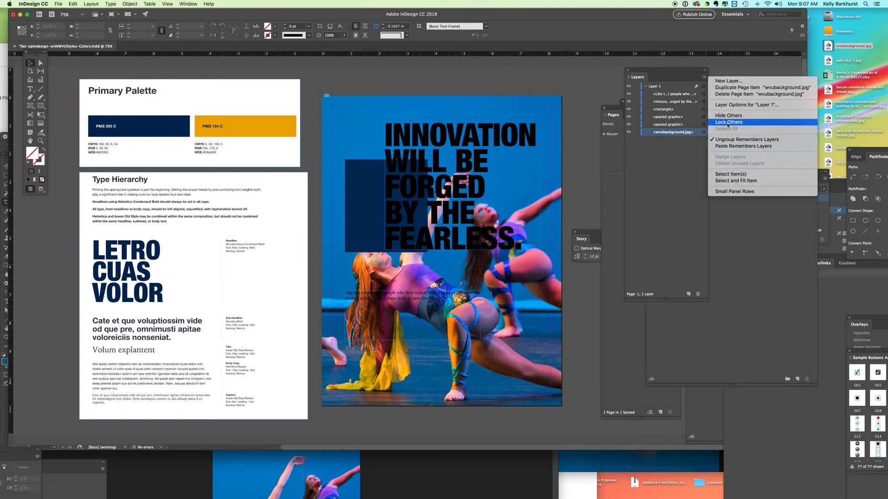
{"action": "left_click", "coordinate": [726, 123]}
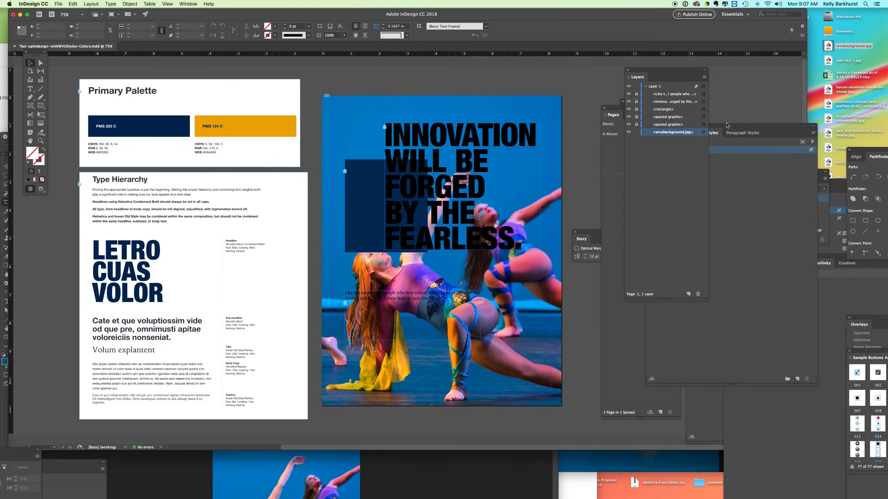
{"action": "left_click_drag", "start_coordinate": [636, 125], "coordinate": [637, 108]}
Lock the wvubackground.jpg item in Layer 1.
{"action": "left_click", "coordinate": [636, 133]}
{"action": "left_click", "coordinate": [636, 133]}
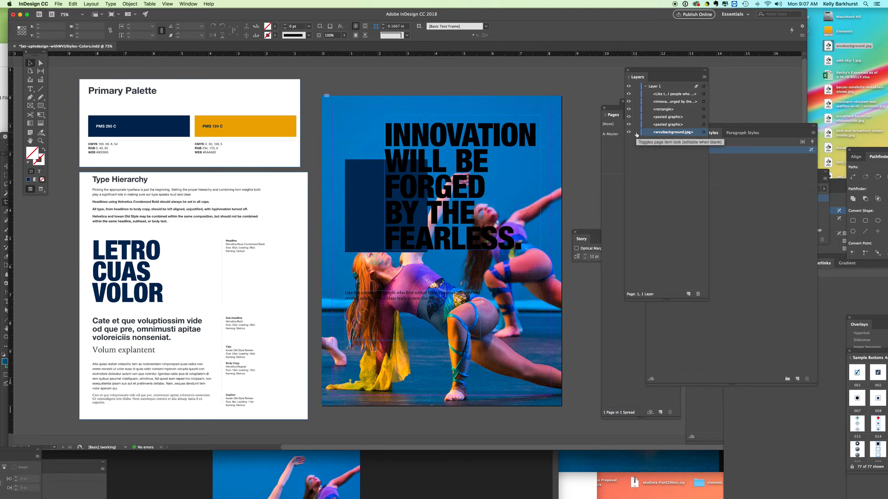
{"action": "left_click", "coordinate": [636, 133]}
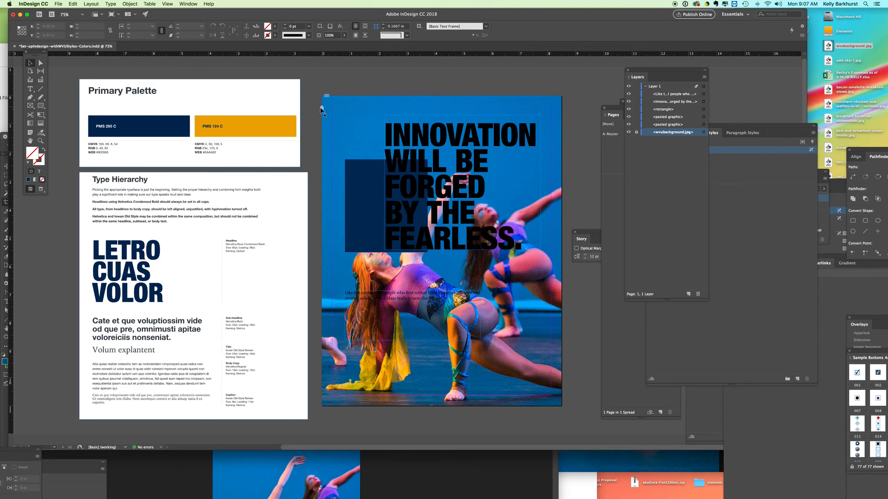
Move the blue rectangle off the page onto the Type Hierarchy sheet and the headline frame to X 0.375 in, Y 0.25 in.
{"action": "left_click_drag", "start_coordinate": [407, 139], "coordinate": [362, 131]}
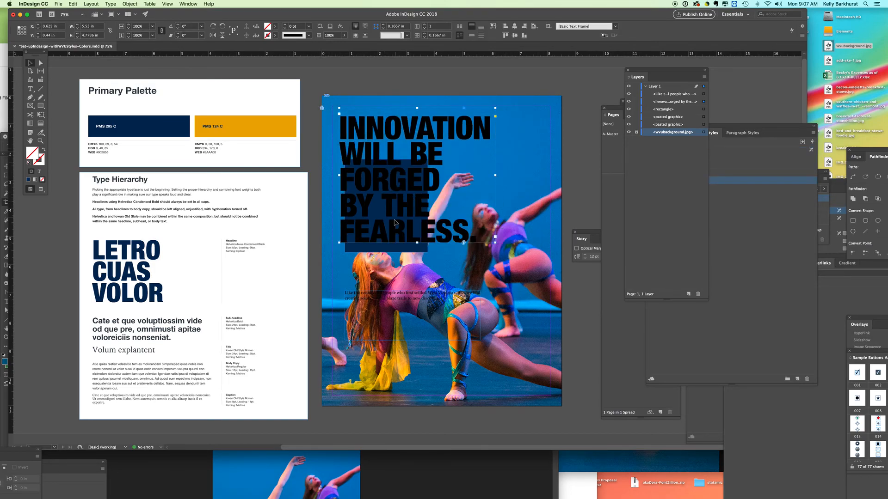
{"action": "left_click_drag", "start_coordinate": [389, 249], "coordinate": [203, 327]}
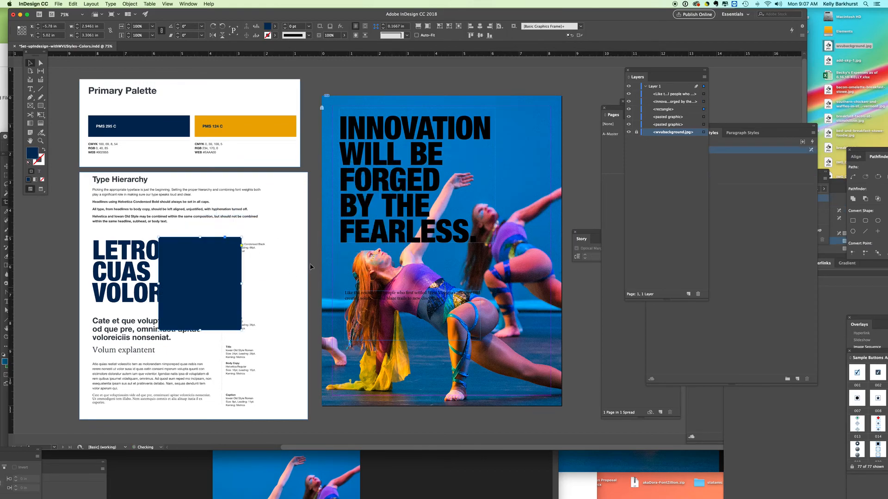
{"action": "left_click_drag", "start_coordinate": [379, 238], "coordinate": [372, 233]}
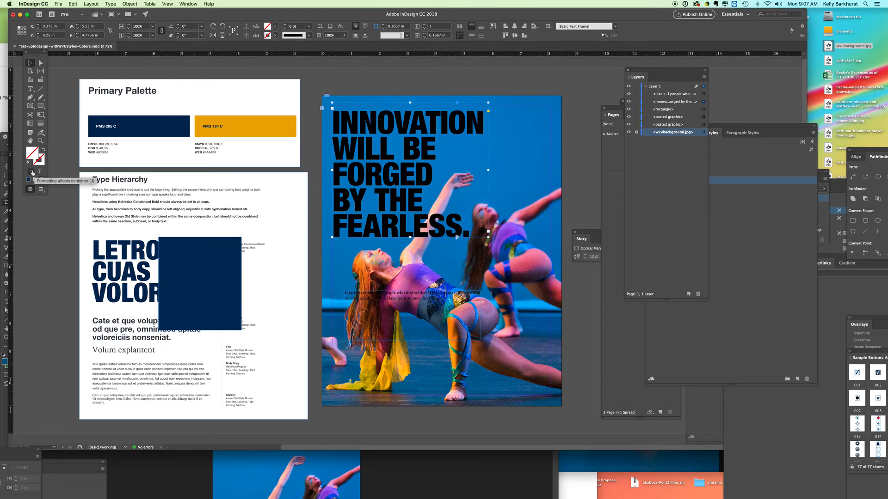
Set the headline text's fill colour to white using the hex value ffffff.
{"action": "left_click", "coordinate": [39, 172]}
{"action": "left_click", "coordinate": [32, 153]}
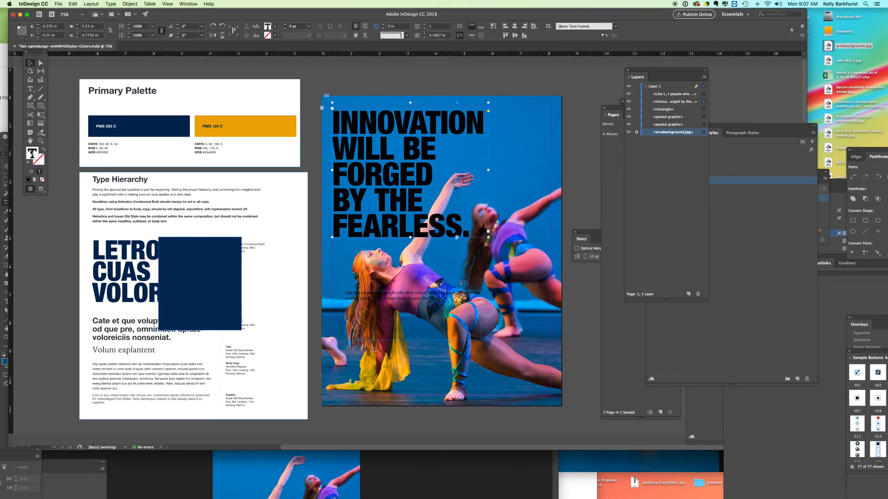
{"action": "double_click", "coordinate": [32, 154]}
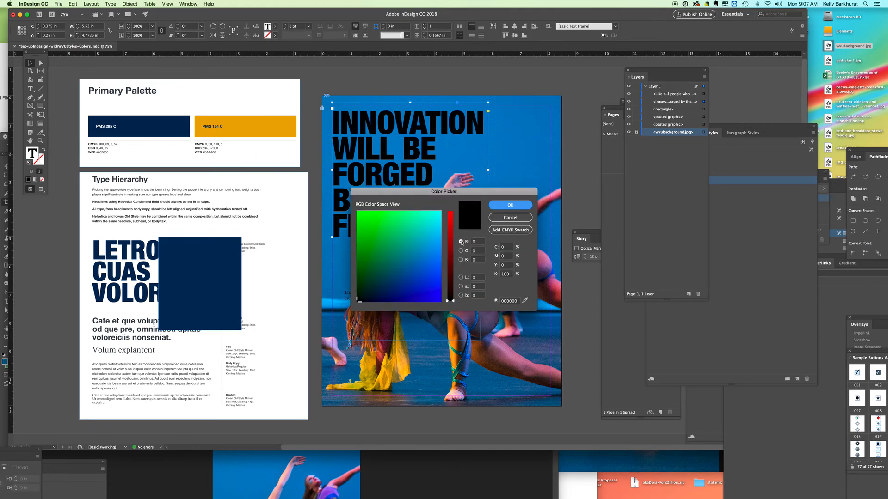
{"action": "double_click", "coordinate": [506, 302]}
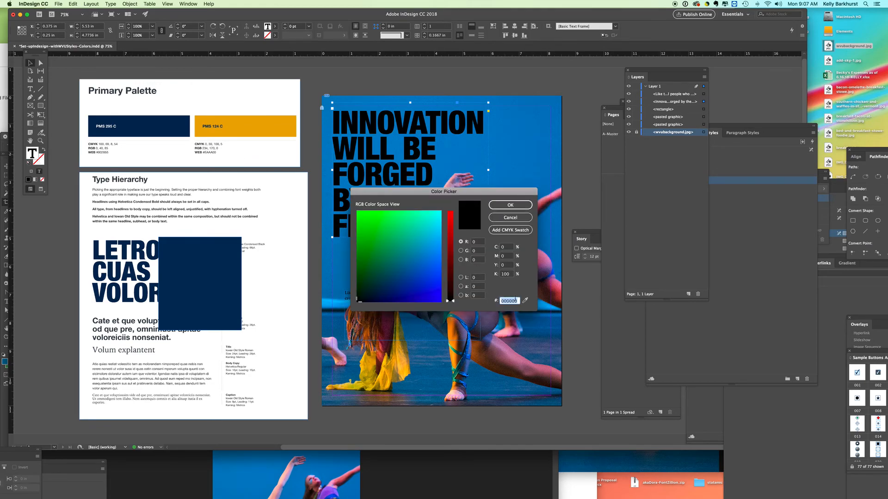
{"action": "type", "text": "ffffff"}
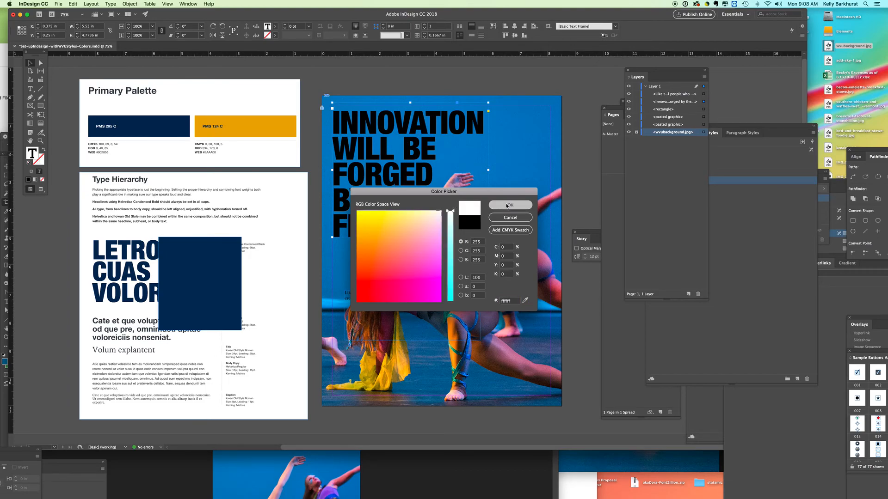
{"action": "left_click", "coordinate": [508, 205]}
{"action": "left_click", "coordinate": [581, 99]}
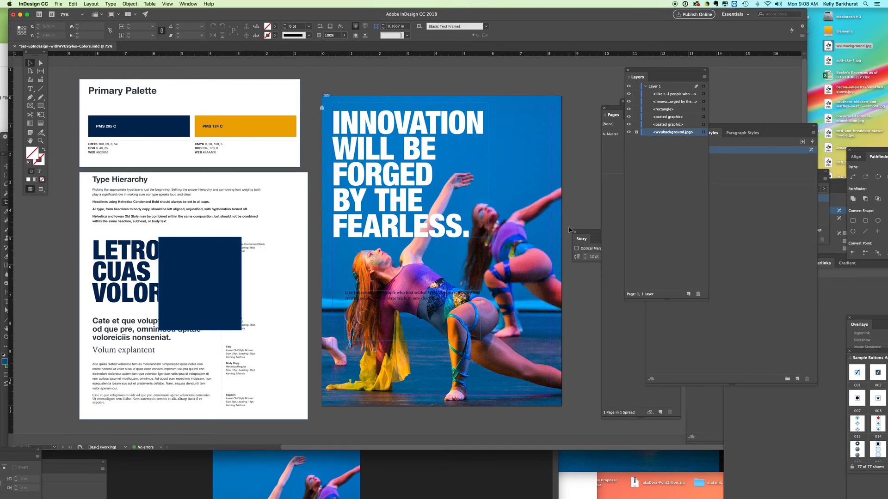
Show the document's colour swatches and place them beside the page.
{"action": "left_click", "coordinate": [188, 4]}
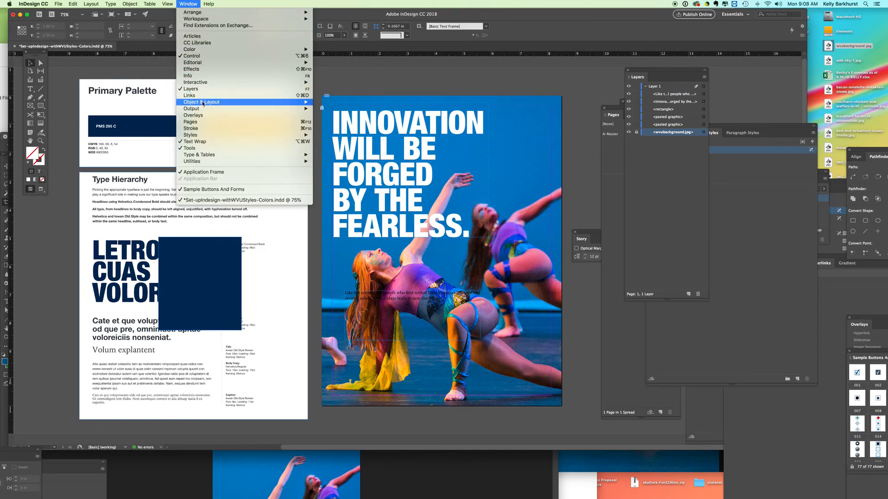
{"action": "mouse_move", "coordinate": [197, 51]}
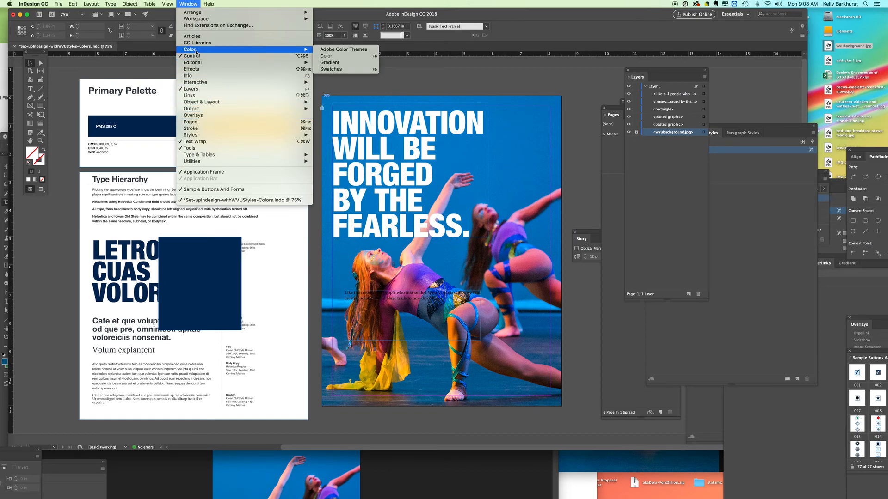
{"action": "left_click", "coordinate": [331, 68]}
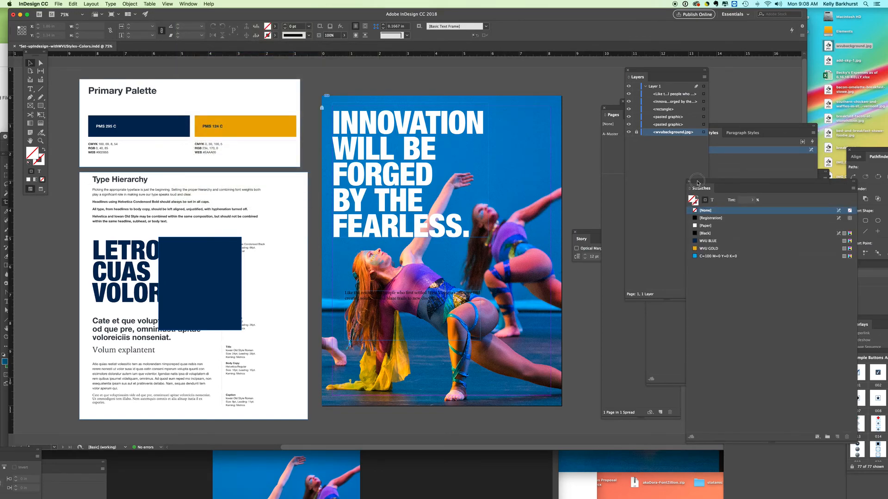
{"action": "left_click_drag", "start_coordinate": [707, 188], "coordinate": [634, 151]}
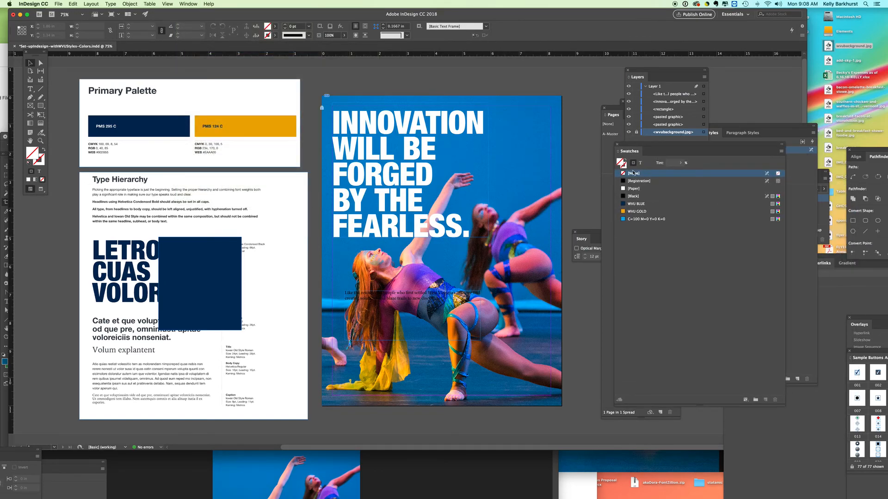
Apply the [Paper] swatch to the headline's text fill instead of its frame.
{"action": "left_click", "coordinate": [422, 179]}
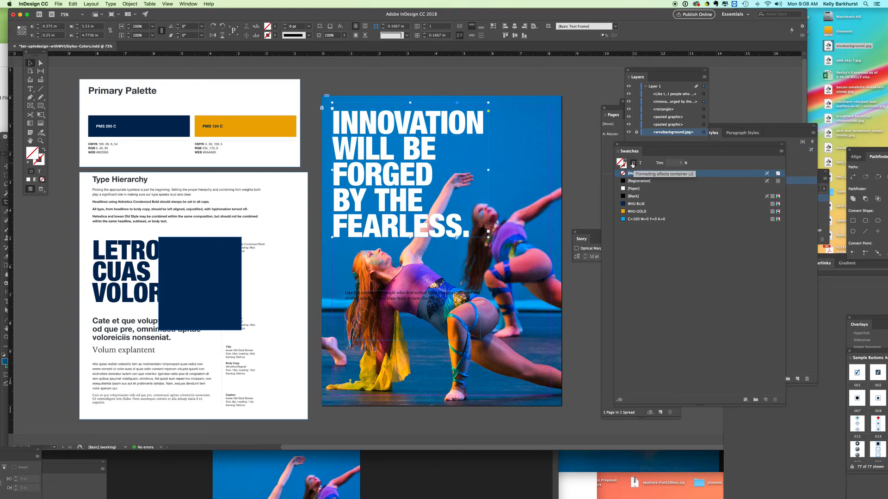
{"action": "left_click", "coordinate": [640, 163]}
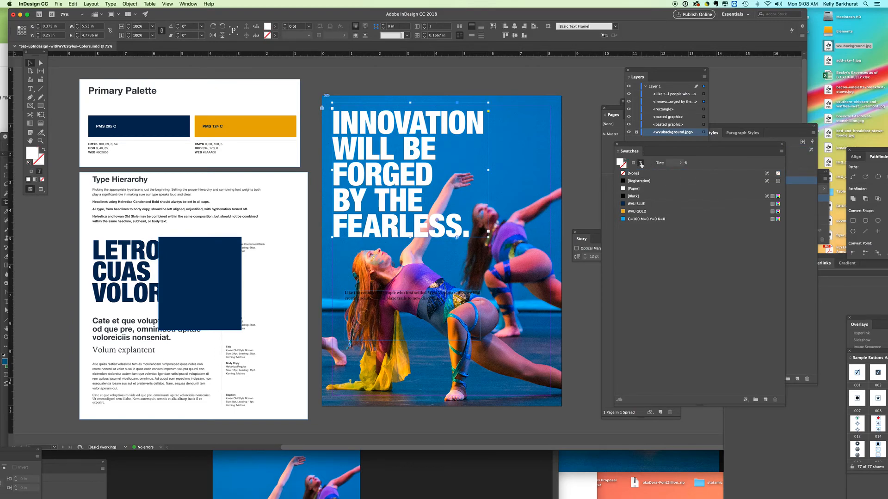
{"action": "left_click", "coordinate": [633, 189]}
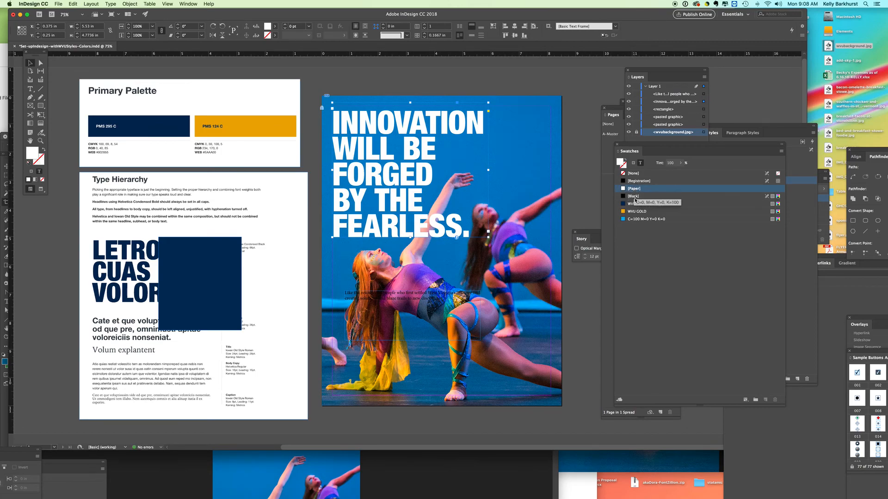
Try the WVU BLUE, WVU GOLD and [Black] swatches on the headline text, and return it to [Paper].
{"action": "left_click", "coordinate": [635, 204]}
{"action": "left_click", "coordinate": [637, 212]}
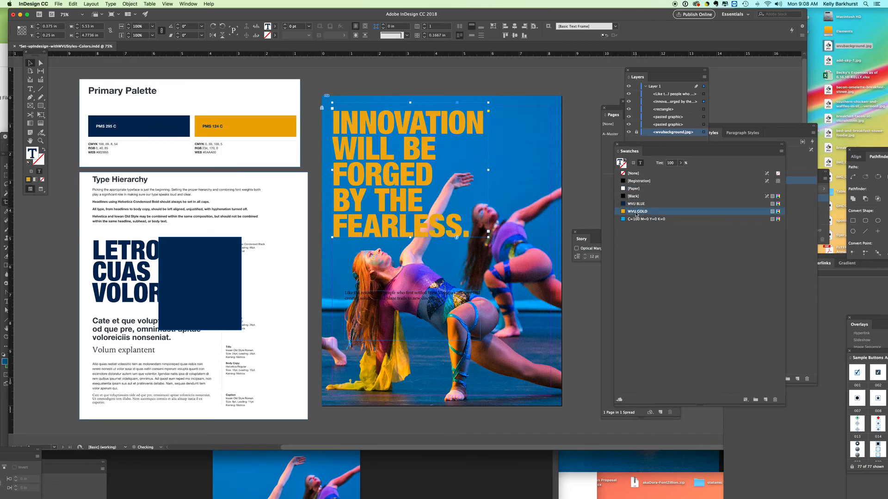
{"action": "left_click", "coordinate": [633, 196]}
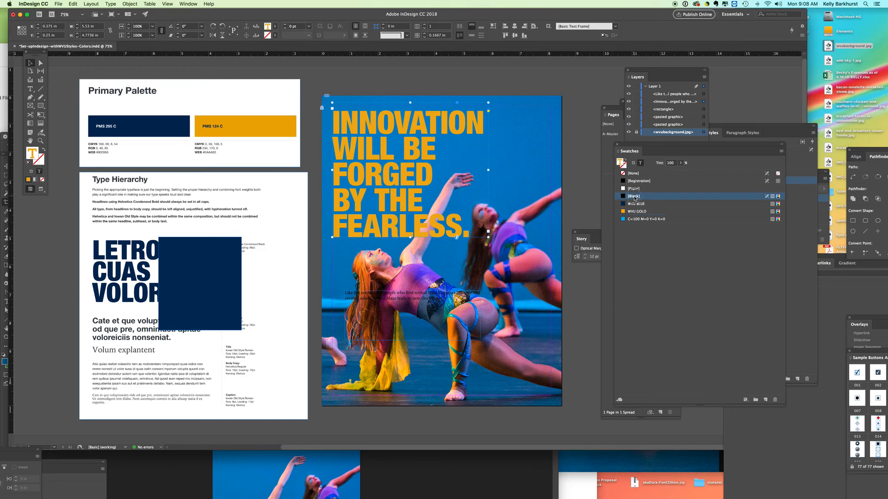
{"action": "left_click", "coordinate": [632, 188]}
{"action": "left_click", "coordinate": [574, 92]}
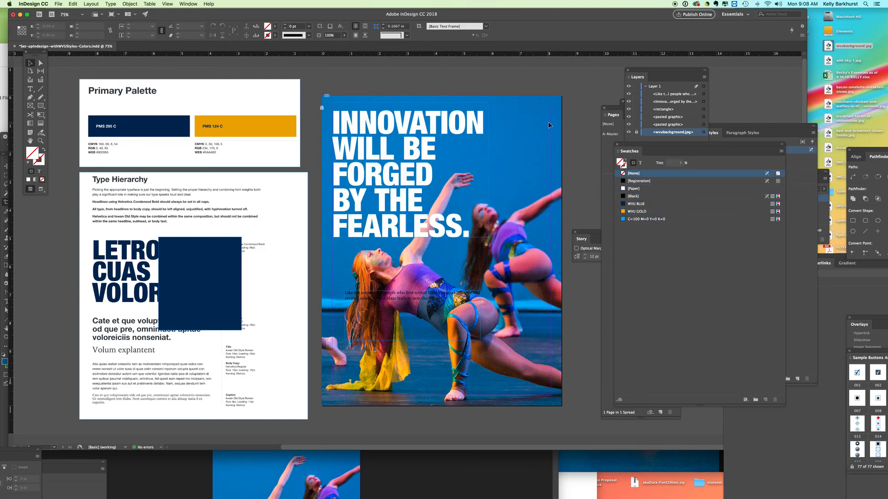
Move the body text frame above the headline at the page's upper right and apply the WVU Body character style.
{"action": "left_click_drag", "start_coordinate": [360, 294], "coordinate": [481, 86]}
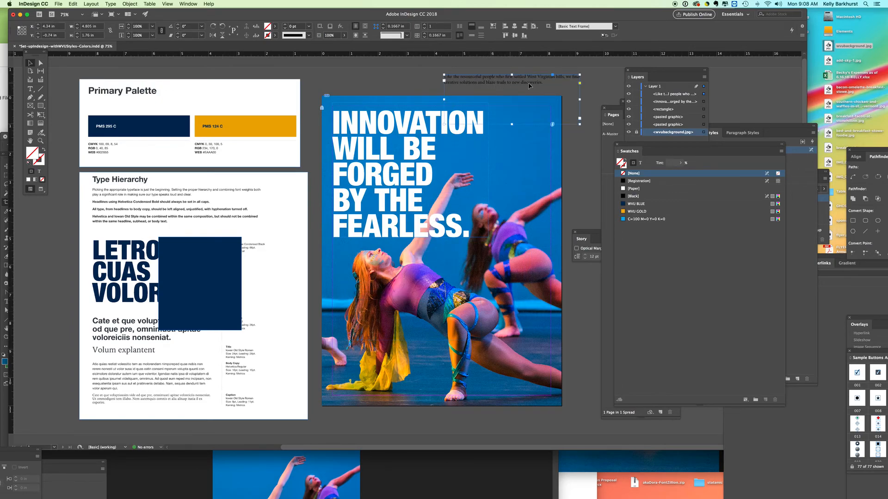
{"action": "left_click", "coordinate": [715, 133]}
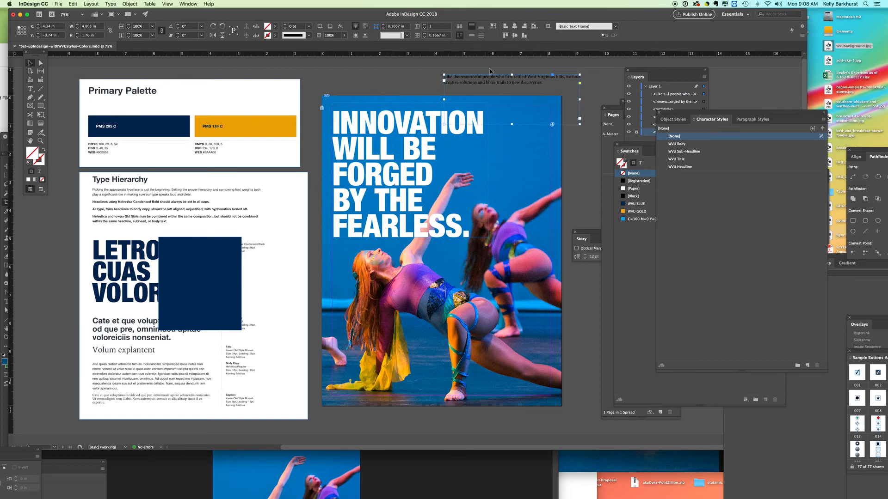
{"action": "left_click", "coordinate": [680, 145]}
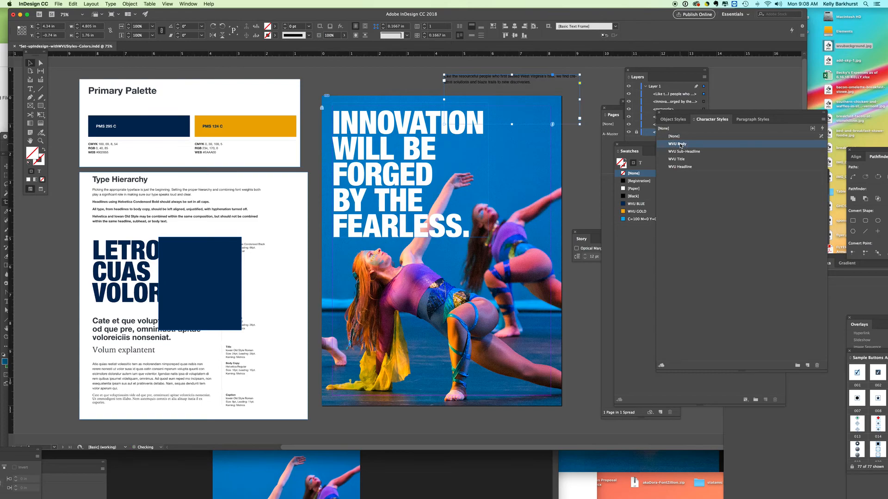
Select the whole body paragraph to examine its character formatting, and leave text editing.
{"action": "double_click", "coordinate": [511, 82]}
{"action": "double_click", "coordinate": [515, 82]}
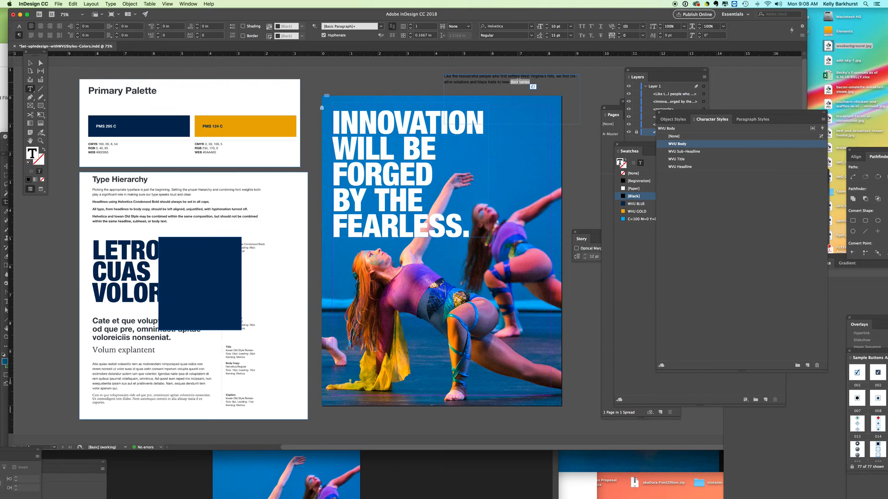
{"action": "triple_click", "coordinate": [519, 82]}
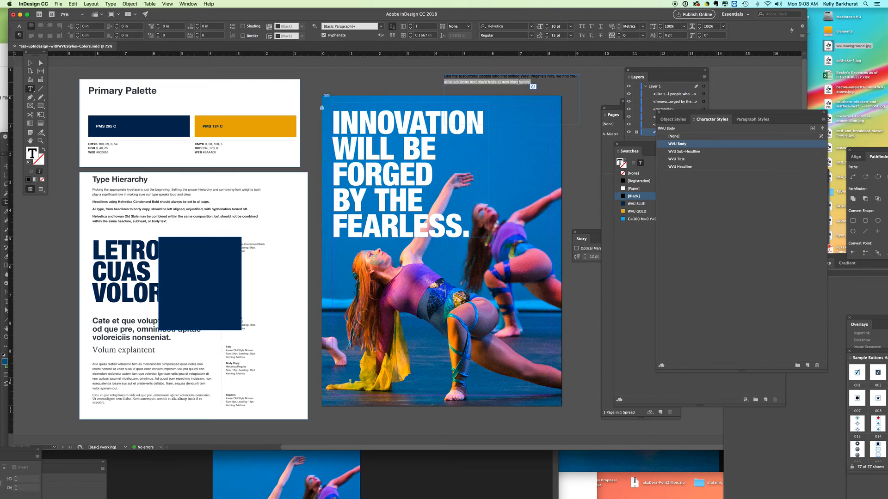
{"action": "triple_click", "coordinate": [519, 82]}
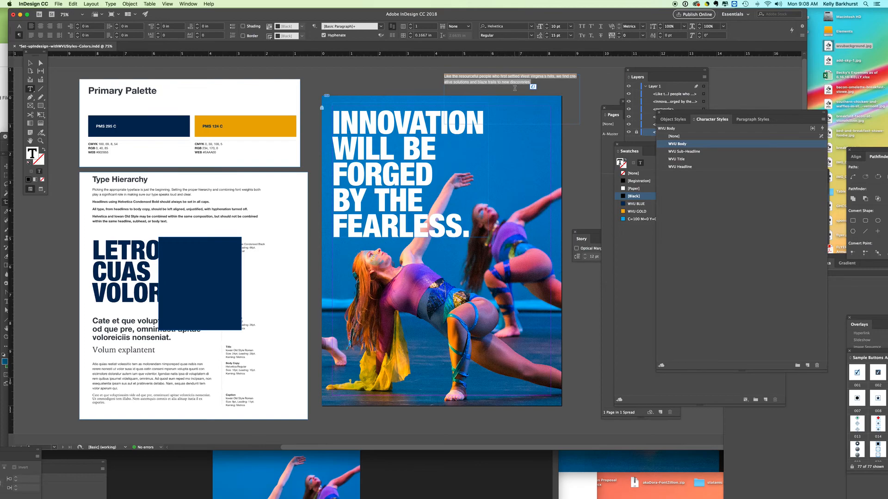
{"action": "key", "text": "Escape"}
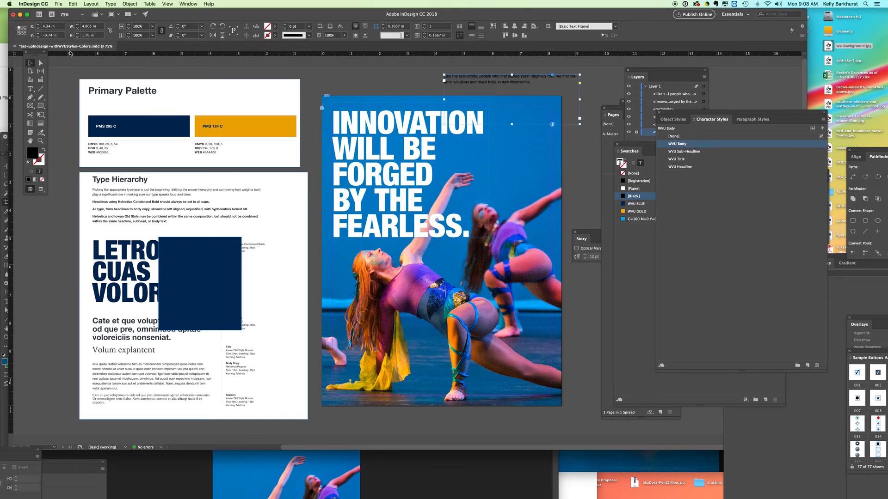
Narrow the body text frame and position it on the blue background to the right of the headline.
{"action": "left_click_drag", "start_coordinate": [580, 99], "coordinate": [520, 146]}
{"action": "left_click", "coordinate": [584, 147]}
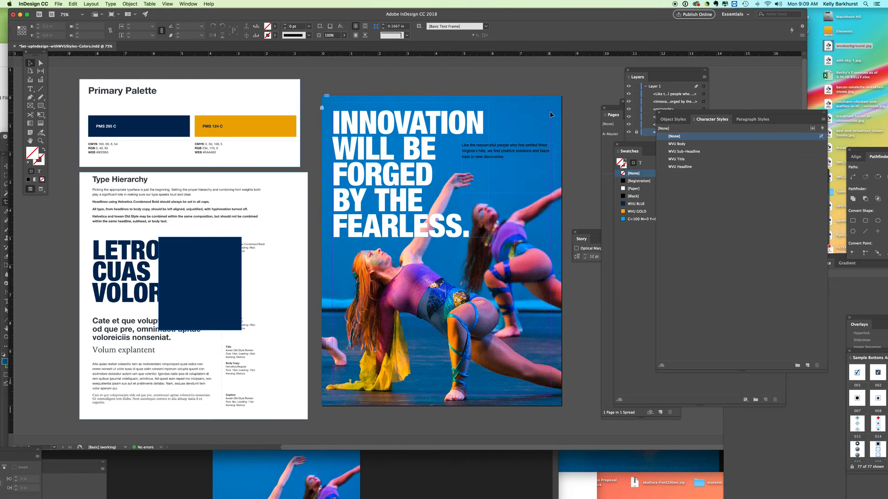
Reposition the headline frame at X 0.3472 in, Y 0.11 in, nudging it left along the page's left margin.
{"action": "key", "text": "super+equal"}
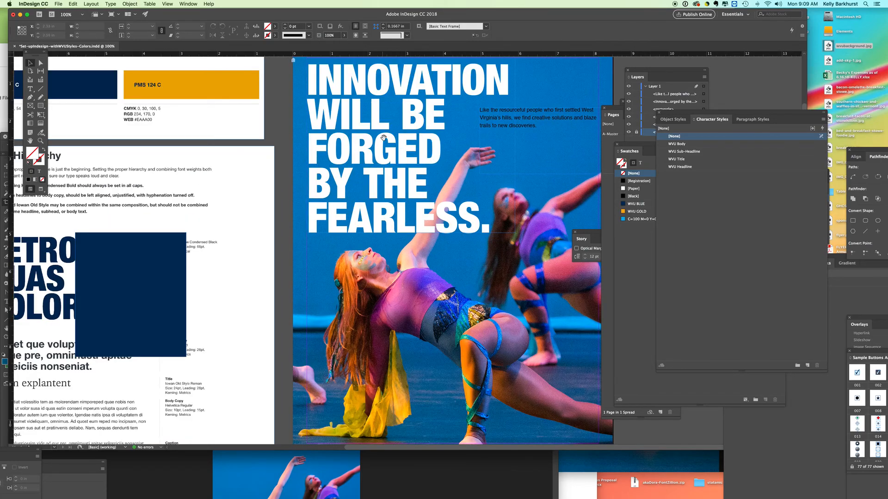
{"action": "scroll", "coordinate": [385, 141], "scroll_direction": "up", "scroll_amount": 3}
{"action": "left_click", "coordinate": [297, 133]}
{"action": "left_click_drag", "start_coordinate": [297, 132], "coordinate": [301, 133]}
{"action": "key", "text": "Left"}
{"action": "key", "text": "Left"}
{"action": "key", "text": "Left"}
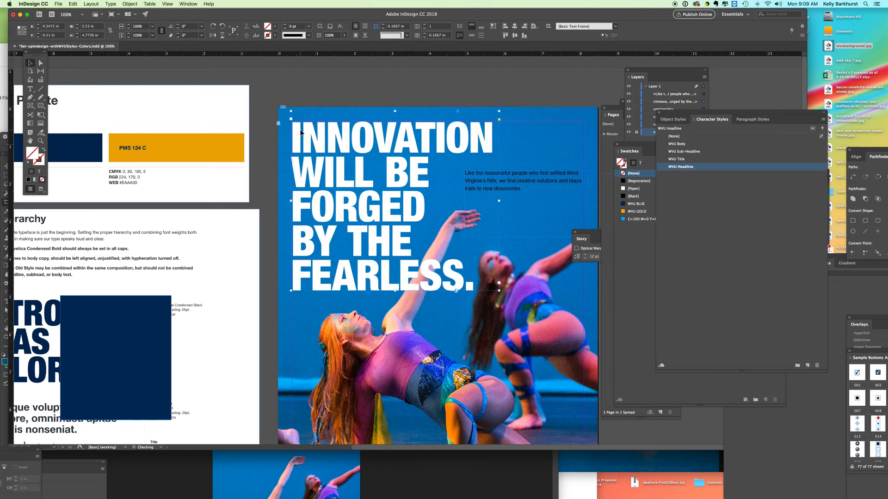
Nudge the headline frame up to Y 0.0822 in with X at 0.3333 in, and deselect it.
{"action": "key", "text": "Up"}
{"action": "key", "text": "Up"}
{"action": "key", "text": "Up"}
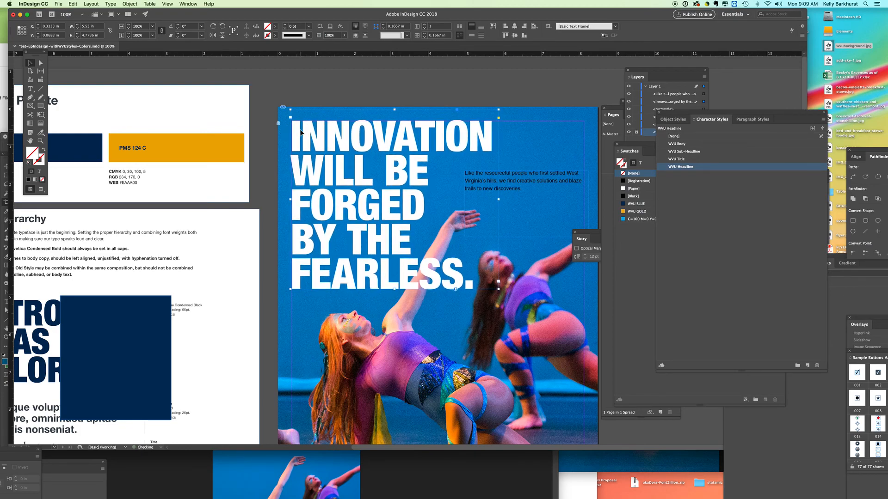
{"action": "key", "text": "Down"}
{"action": "left_click", "coordinate": [481, 88]}
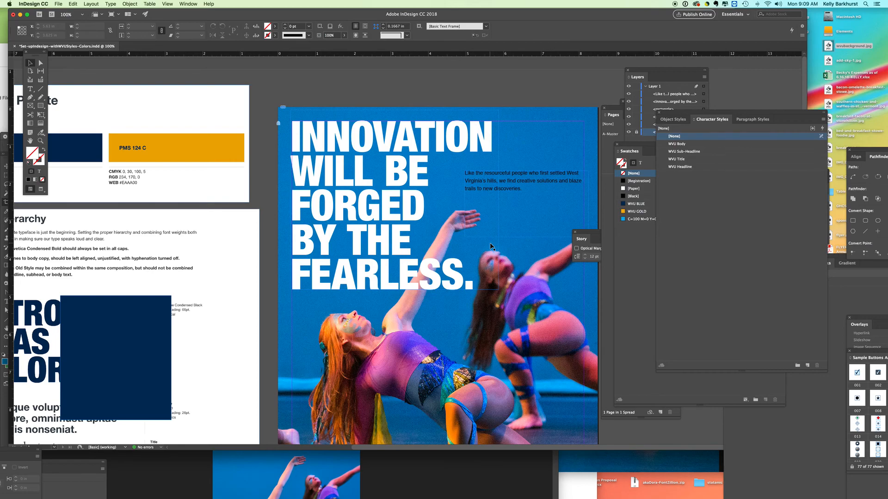
Cut the words "Innovation will be" out of the headline so it starts with "Forged", and leave text editing.
{"action": "key", "text": "super+minus"}
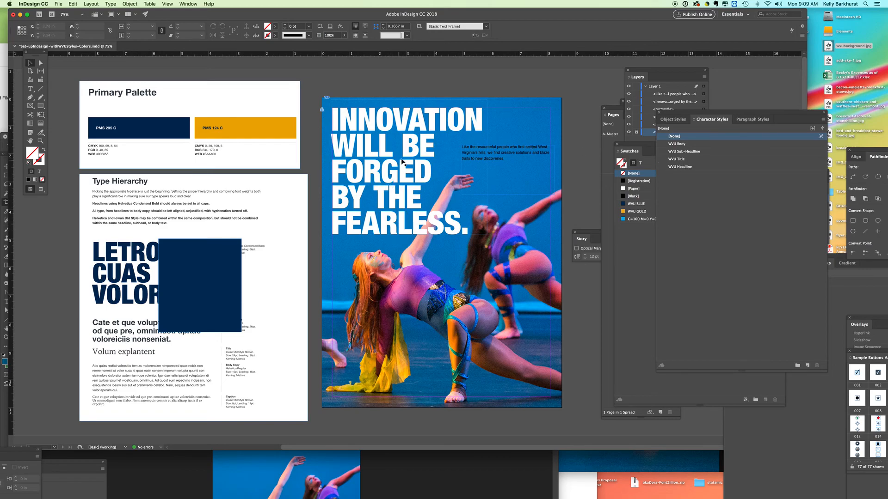
{"action": "left_click", "coordinate": [424, 150]}
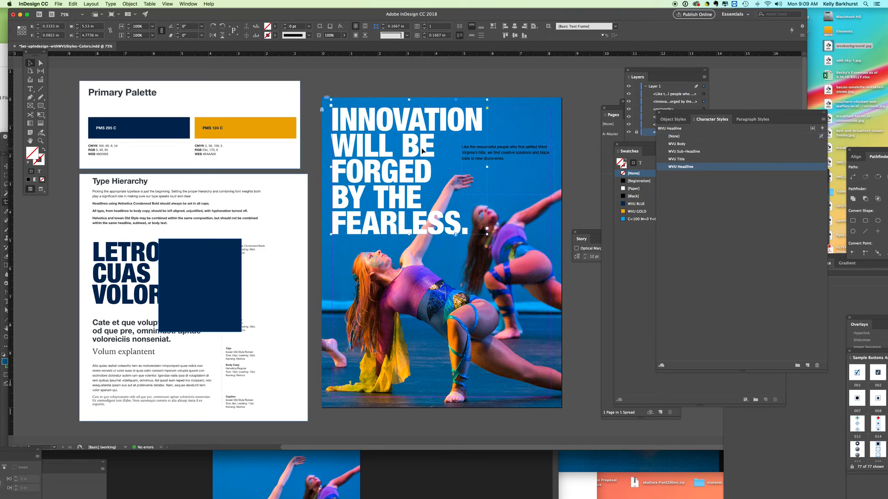
{"action": "double_click", "coordinate": [424, 150]}
{"action": "left_click_drag", "start_coordinate": [433, 145], "coordinate": [301, 120]}
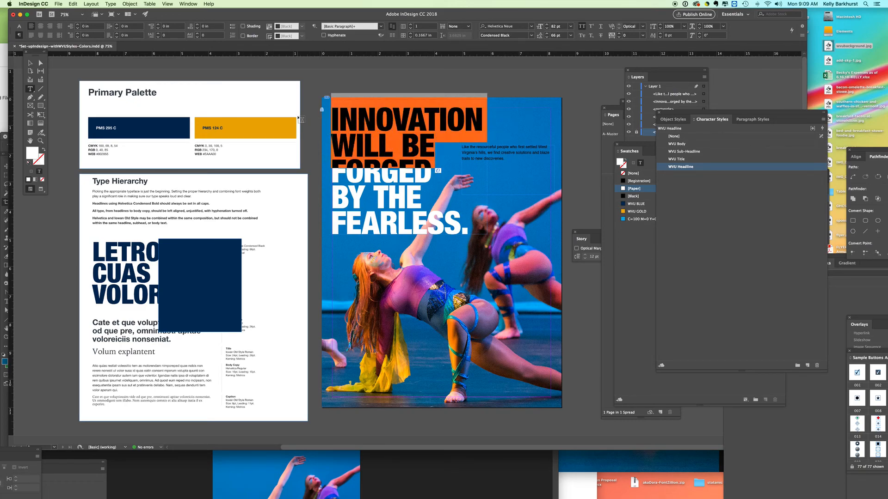
{"action": "key", "text": "BackSpace"}
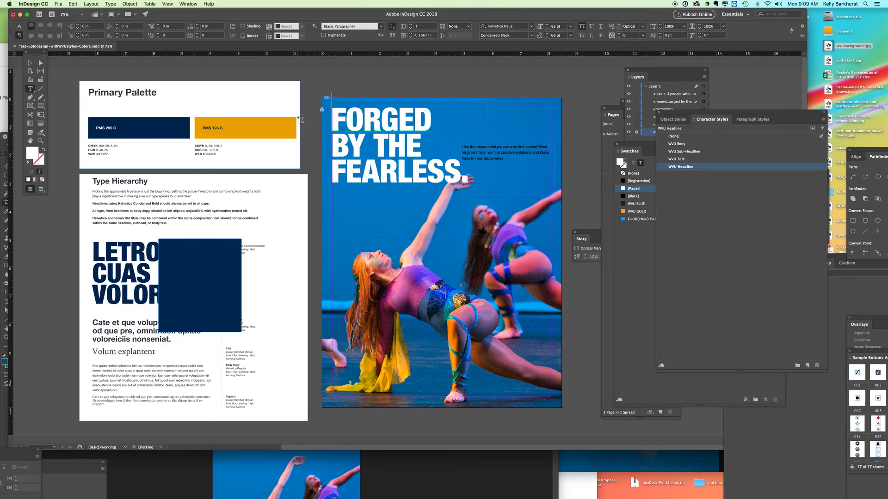
{"action": "key", "text": "Escape"}
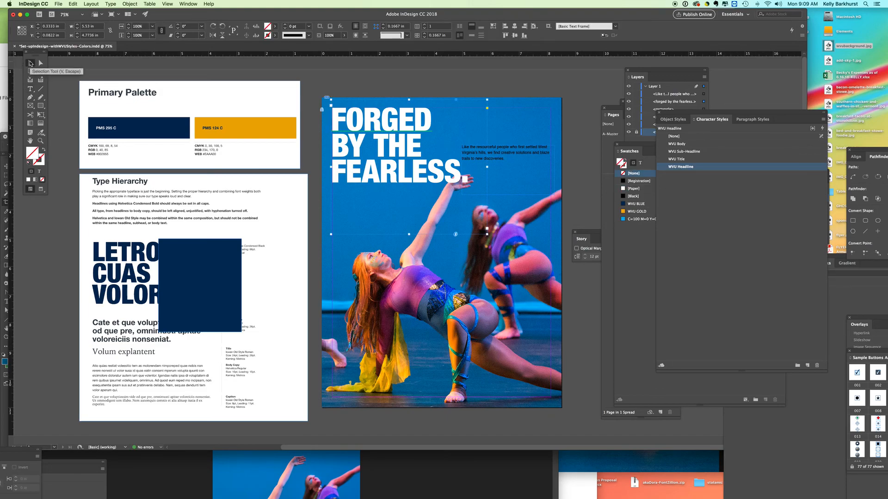
Draw a new text frame across the page's upper-right edge and paste the cut words "Innovation will be" into it.
{"action": "left_click", "coordinate": [31, 89]}
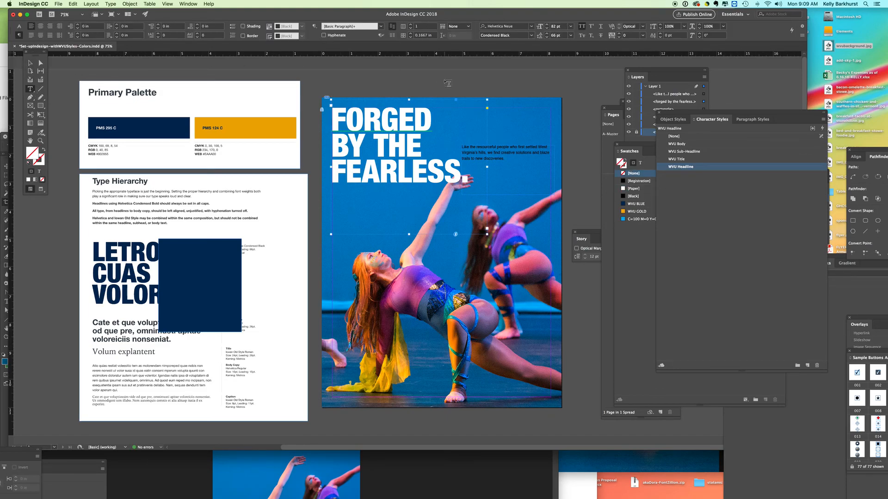
{"action": "left_click_drag", "start_coordinate": [445, 80], "coordinate": [587, 136]}
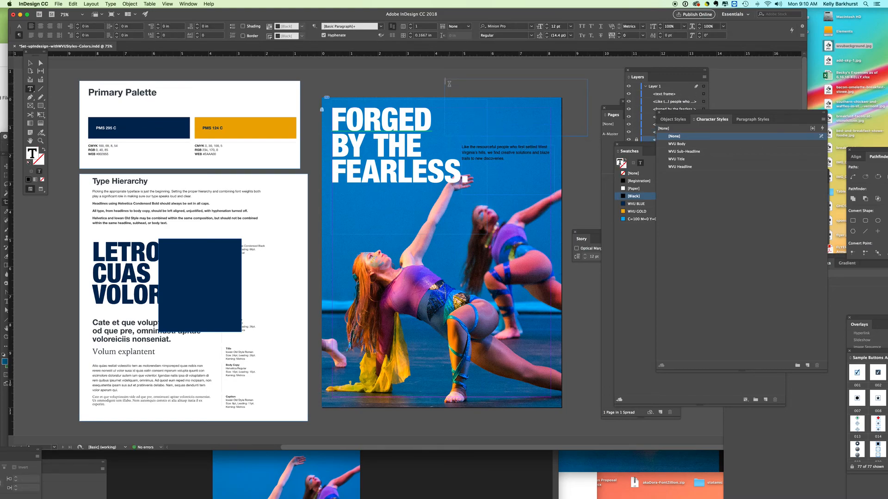
{"action": "key", "text": "super+v"}
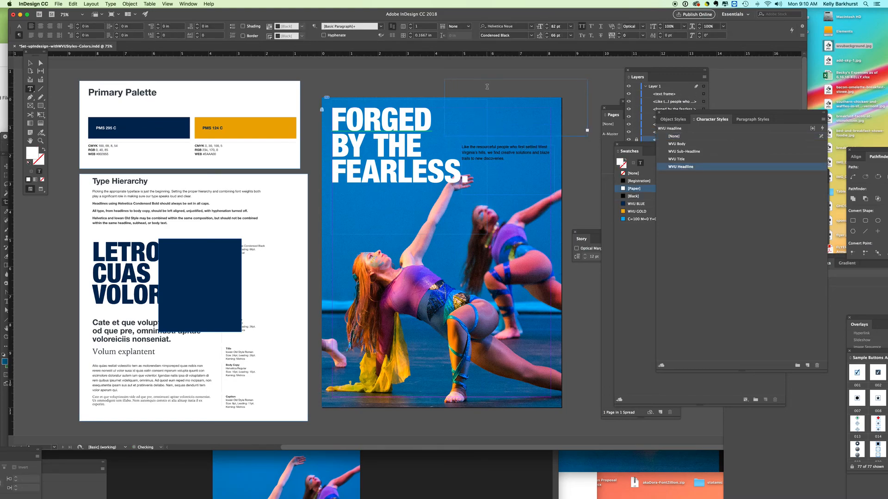
Move the new text frame onto the lower part of the photo and enlarge it to about 7.66 by 4.285 in.
{"action": "left_click", "coordinate": [31, 63]}
{"action": "left_click", "coordinate": [429, 319]}
{"action": "left_click_drag", "start_coordinate": [518, 361], "coordinate": [592, 425]}
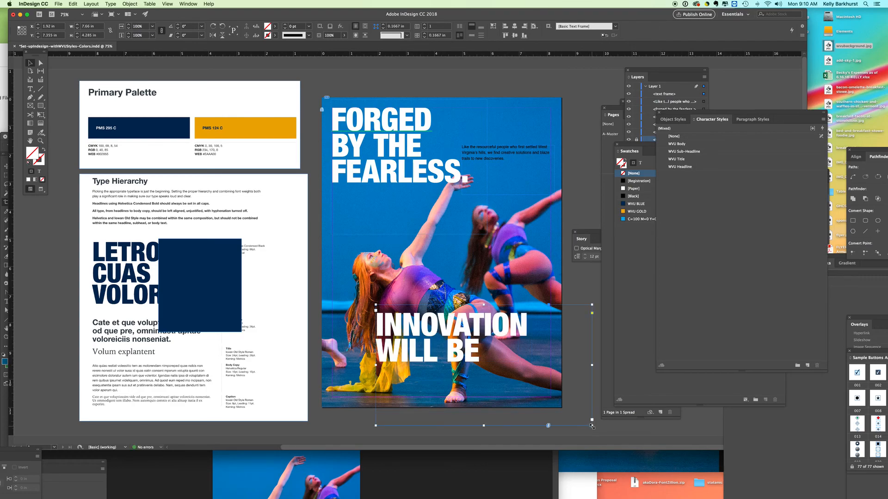
Apply the WVU Sub-Headline character style to "Innovation will be" and fit its frame to the text.
{"action": "double_click", "coordinate": [463, 347]}
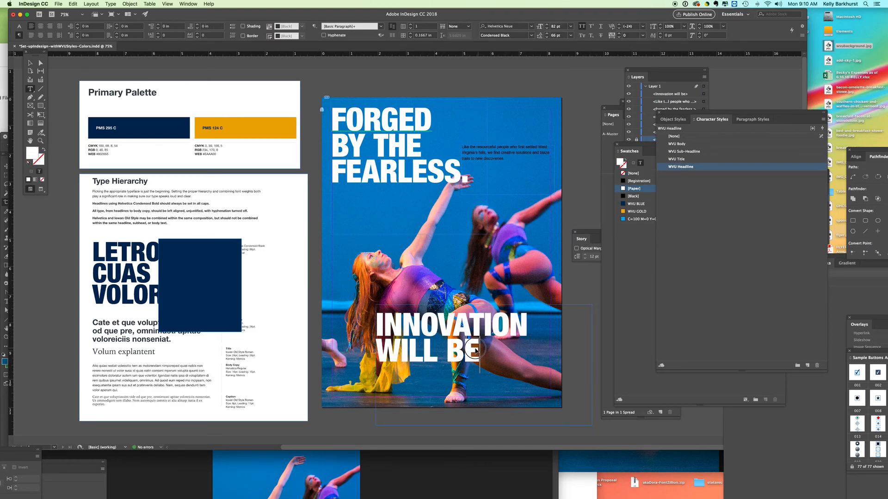
{"action": "left_click_drag", "start_coordinate": [481, 359], "coordinate": [373, 324]}
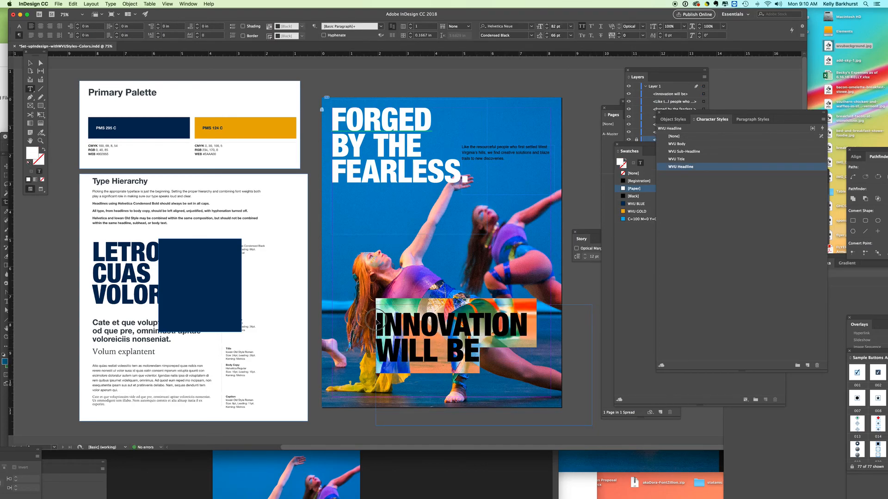
{"action": "left_click", "coordinate": [692, 152]}
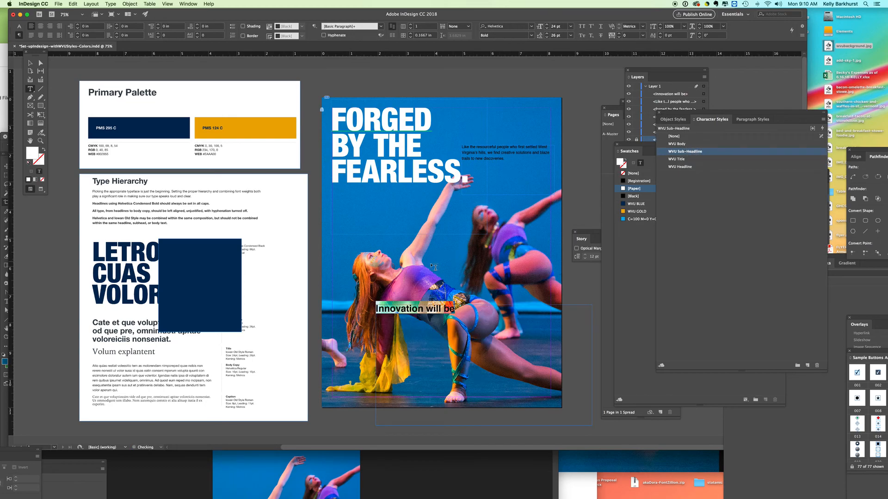
{"action": "key", "text": "Escape"}
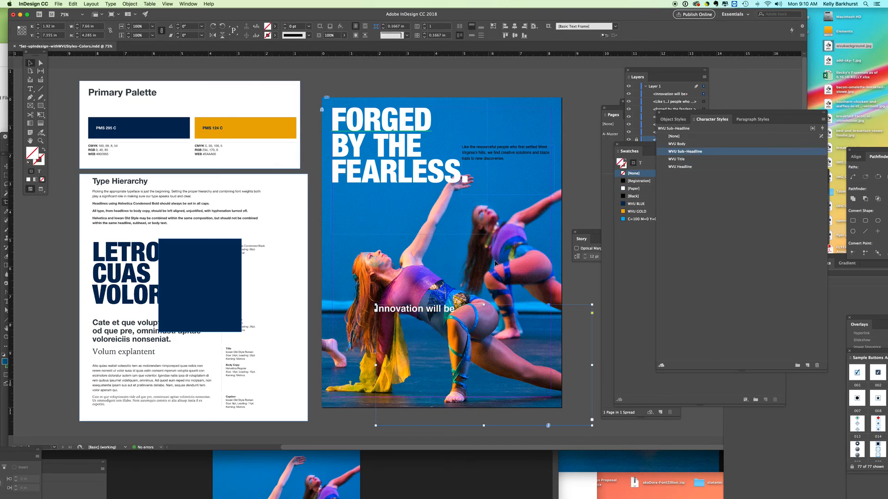
{"action": "left_click", "coordinate": [493, 28]}
Move the sub-headline to the page's upper-left margin and shift the headline down so it sits beneath it.
{"action": "left_click_drag", "start_coordinate": [391, 309], "coordinate": [386, 111]}
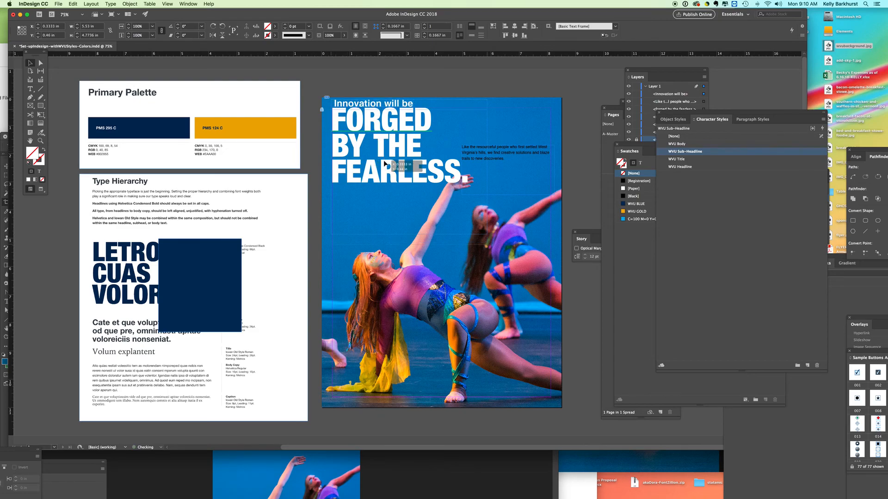
{"action": "left_click_drag", "start_coordinate": [386, 151], "coordinate": [387, 165]}
{"action": "left_click", "coordinate": [370, 105]}
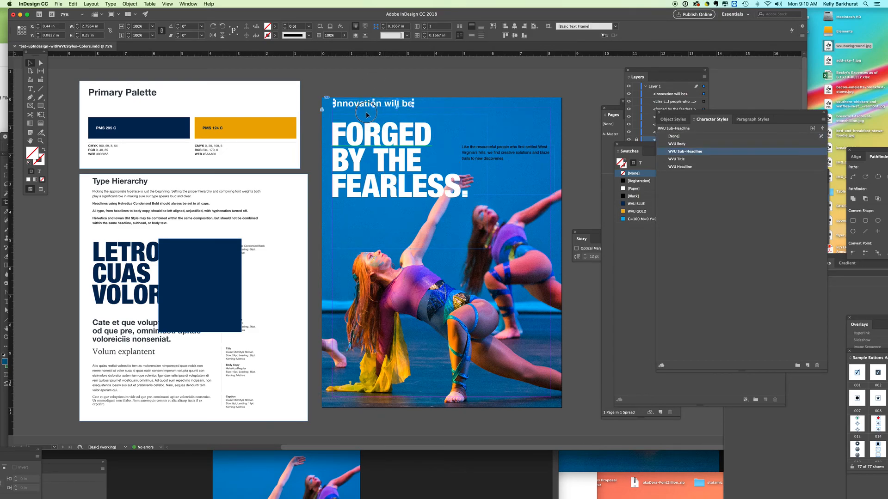
{"action": "left_click_drag", "start_coordinate": [369, 108], "coordinate": [361, 114]}
{"action": "left_click", "coordinate": [371, 98]}
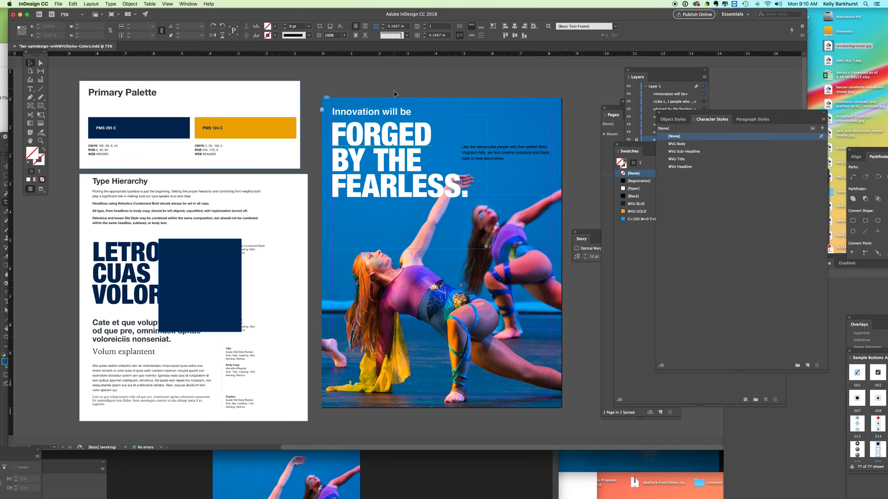
Move the headline frame closer beneath the sub-headline and align their left edges, setting the headline at X 0.3339 in, Y 0.4539 in.
{"action": "left_click_drag", "start_coordinate": [342, 135], "coordinate": [342, 133]}
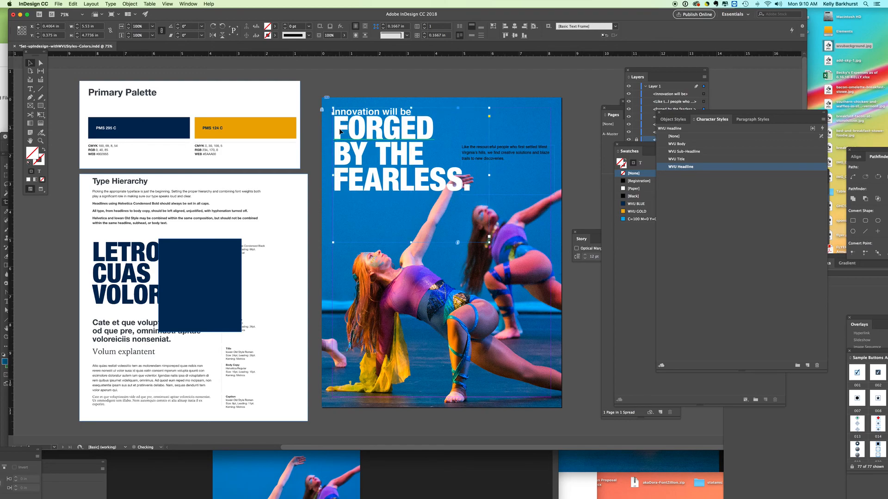
{"action": "left_click_drag", "start_coordinate": [339, 133], "coordinate": [338, 135]}
{"action": "left_click", "coordinate": [41, 141]}
{"action": "left_click", "coordinate": [406, 174]}
{"action": "left_click", "coordinate": [406, 178]}
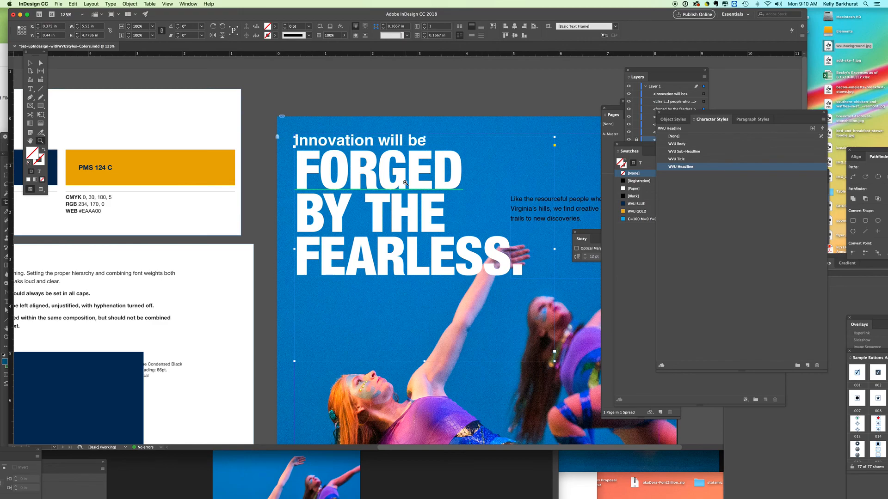
{"action": "left_click", "coordinate": [377, 182]}
{"action": "key", "text": "v"}
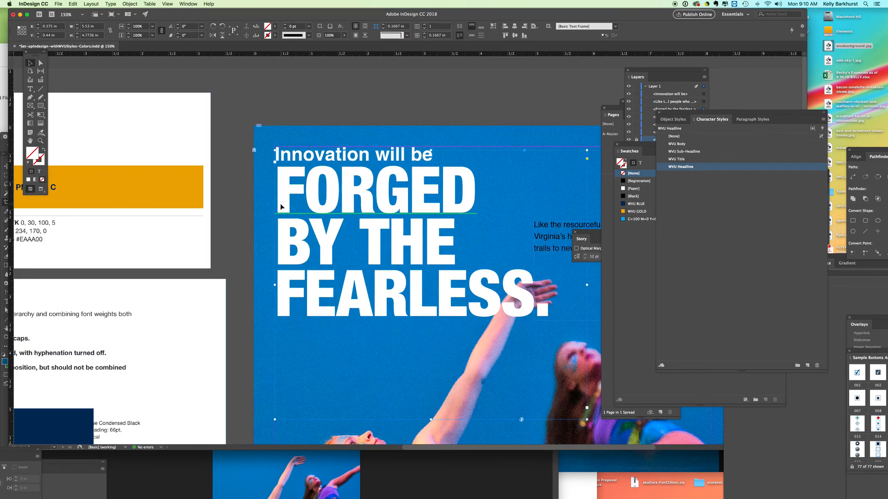
{"action": "left_click_drag", "start_coordinate": [287, 205], "coordinate": [283, 205]}
{"action": "key", "text": "Right"}
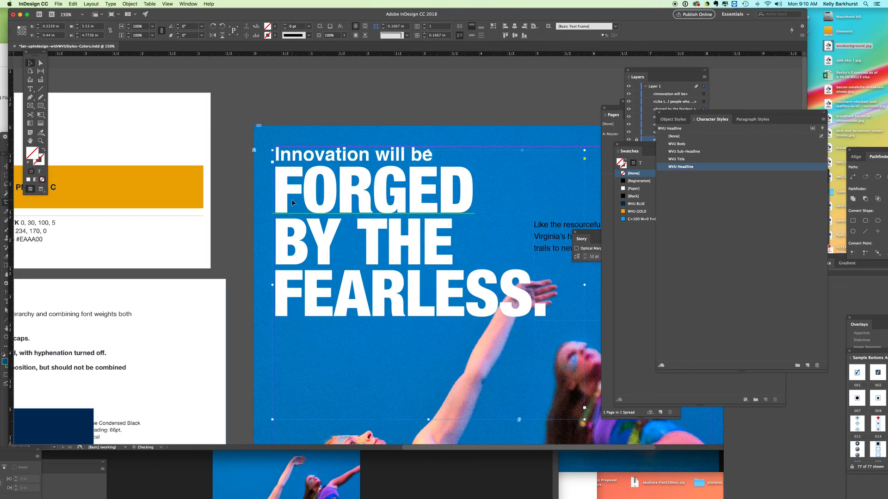
{"action": "key", "text": "Down"}
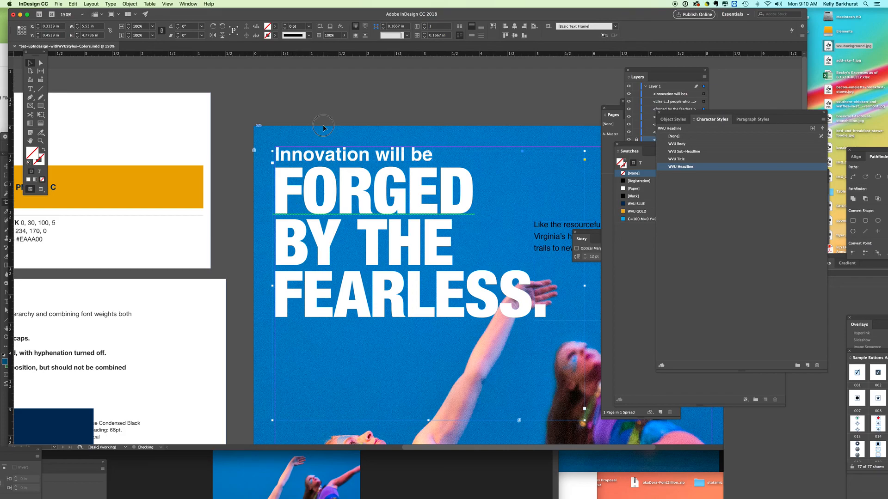
Nudge the sub-headline frame up to Y 0.3611 in, and deselect it.
{"action": "left_click", "coordinate": [290, 159]}
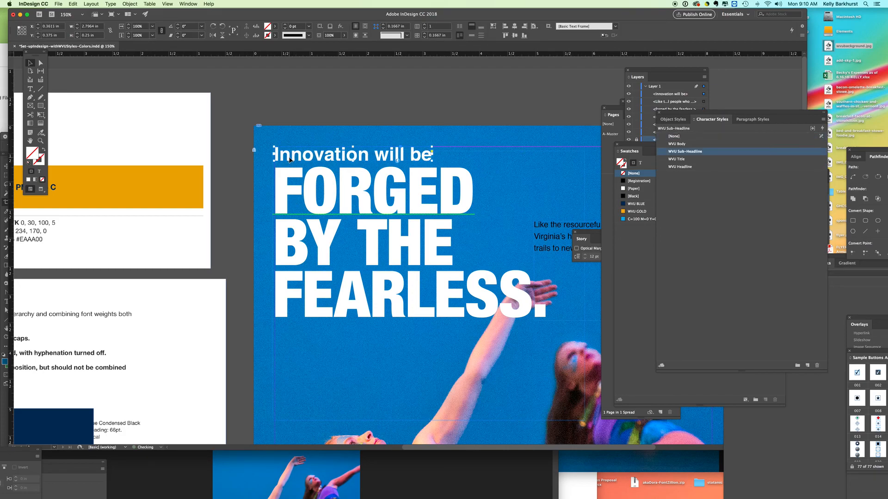
{"action": "key", "text": "Up"}
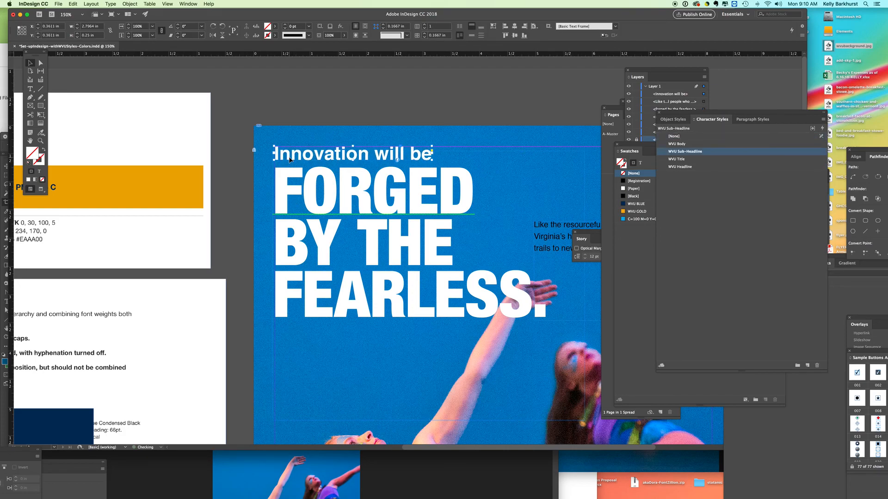
{"action": "left_click", "coordinate": [362, 108]}
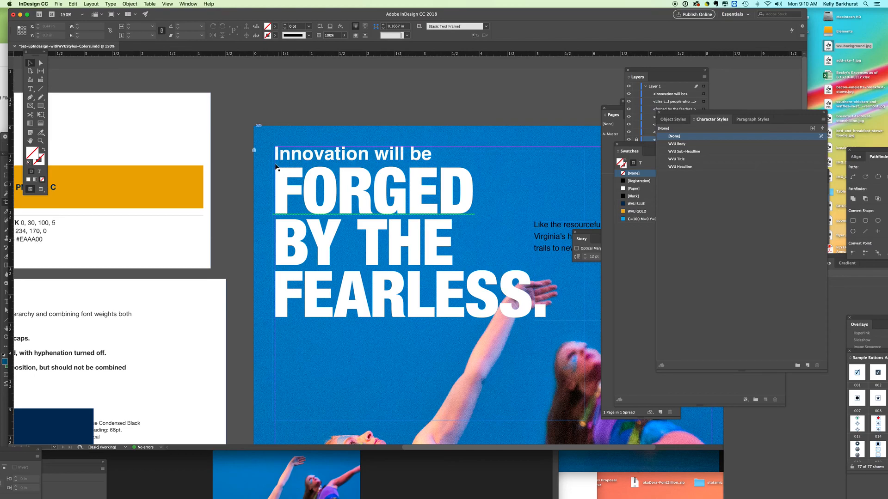
Tighten the gap below the sub-headline by nudging the headline frame up to Y 0.4122 in.
{"action": "left_click", "coordinate": [285, 187]}
{"action": "key", "text": "Up"}
{"action": "key", "text": "Up"}
{"action": "key", "text": "Up"}
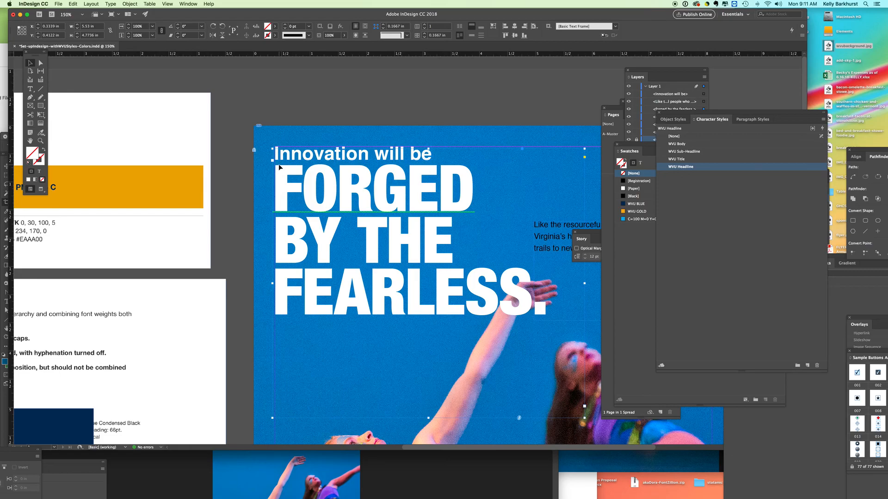
{"action": "left_click", "coordinate": [290, 92]}
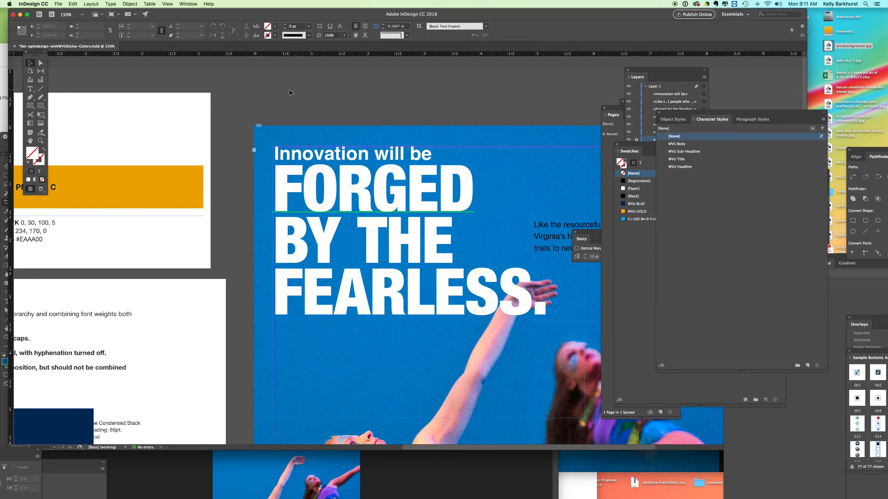
Fit the headline's text frame to its content, and deselect it.
{"action": "key", "text": "super+minus"}
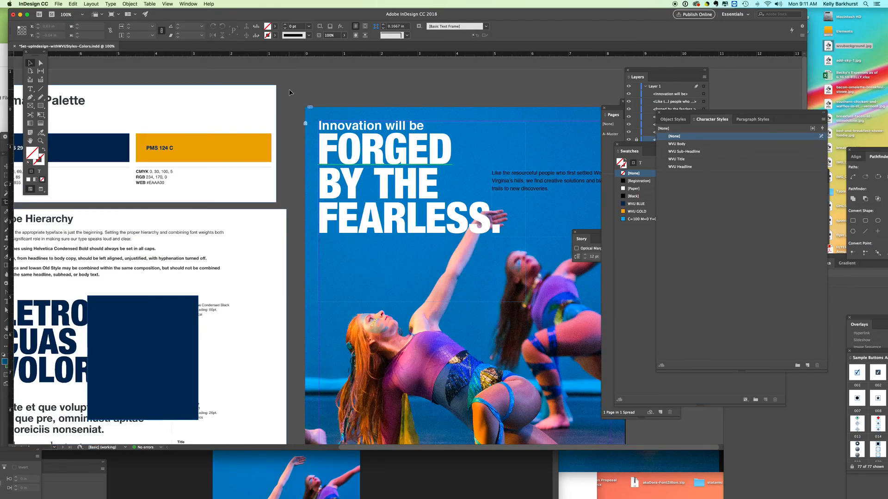
{"action": "left_click", "coordinate": [384, 221]}
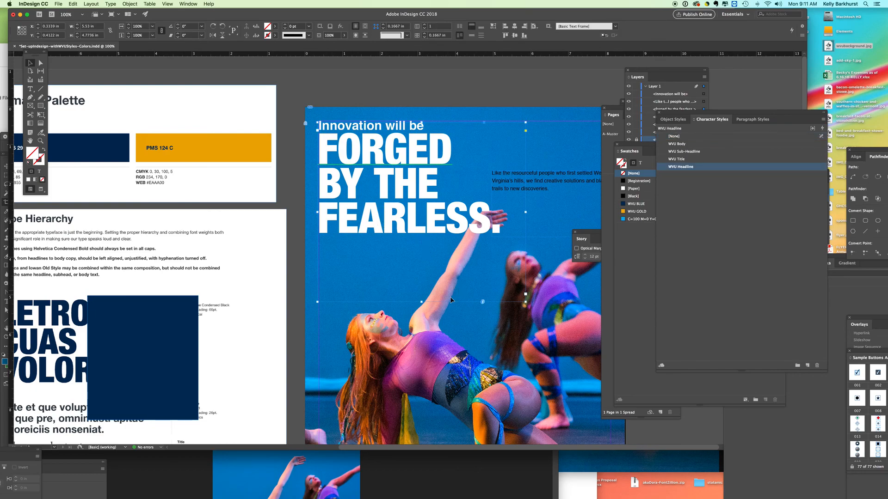
{"action": "left_click", "coordinate": [493, 27]}
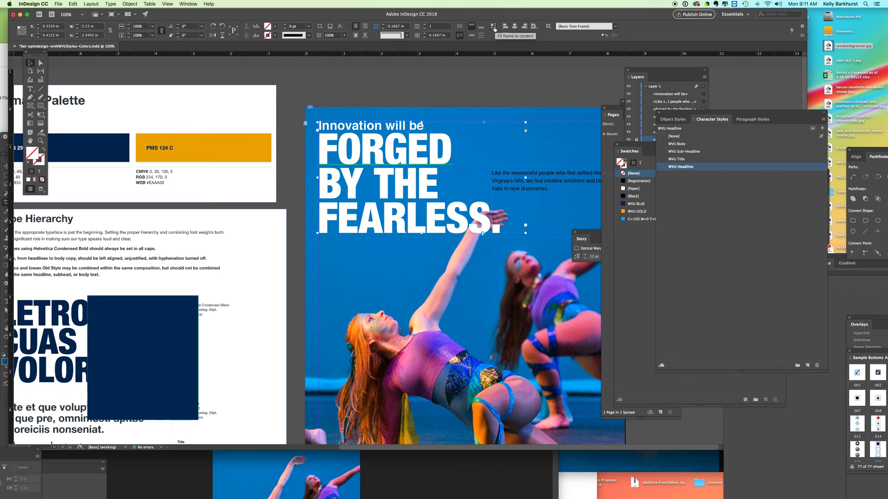
{"action": "left_click", "coordinate": [459, 84]}
Move the body text frame directly below the headline at X 0.375 in, fit it to its text, and bring the colour swatches fully into view.
{"action": "left_click_drag", "start_coordinate": [549, 77], "coordinate": [473, 74]}
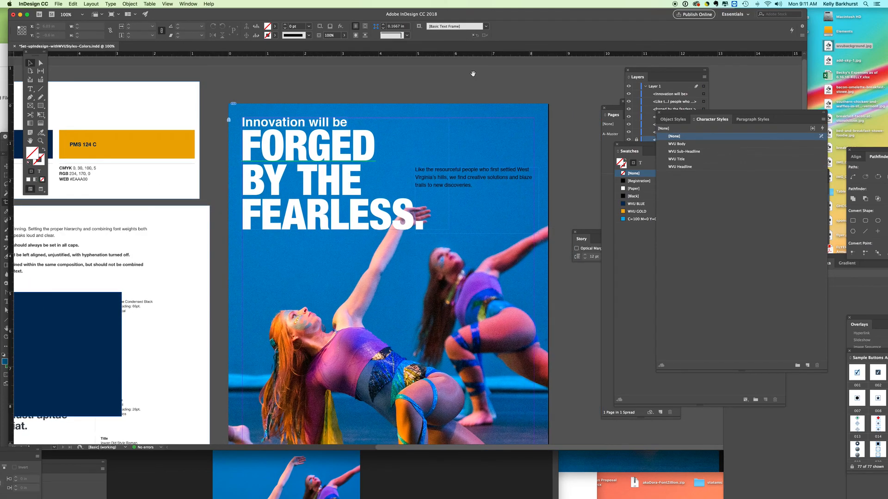
{"action": "key", "text": "super+minus"}
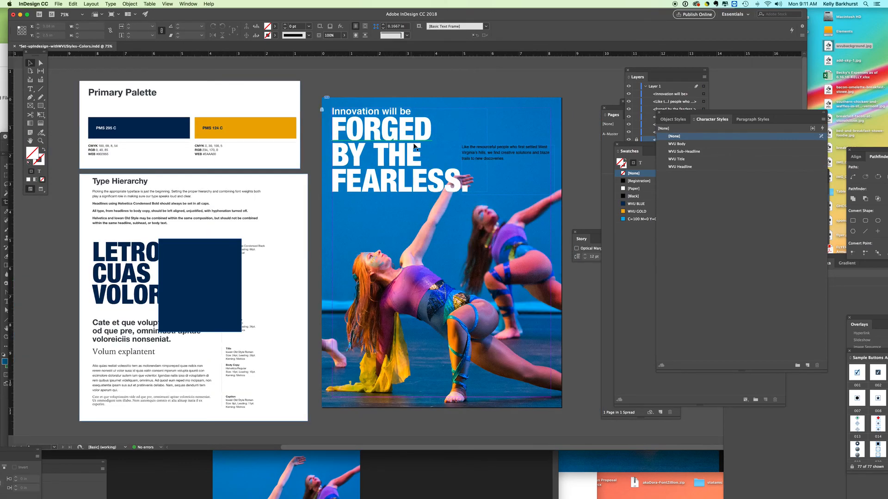
{"action": "left_click_drag", "start_coordinate": [516, 153], "coordinate": [387, 206]}
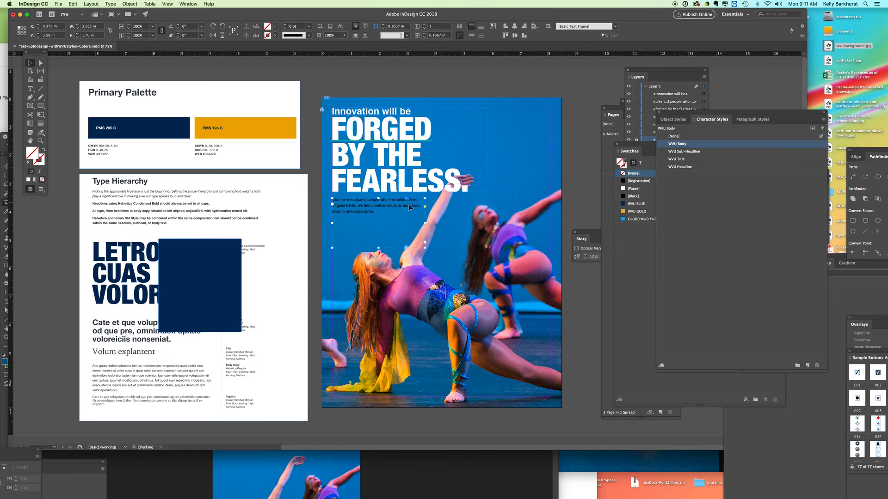
{"action": "key", "text": "super+alt+c"}
{"action": "left_click_drag", "start_coordinate": [633, 147], "coordinate": [585, 134]}
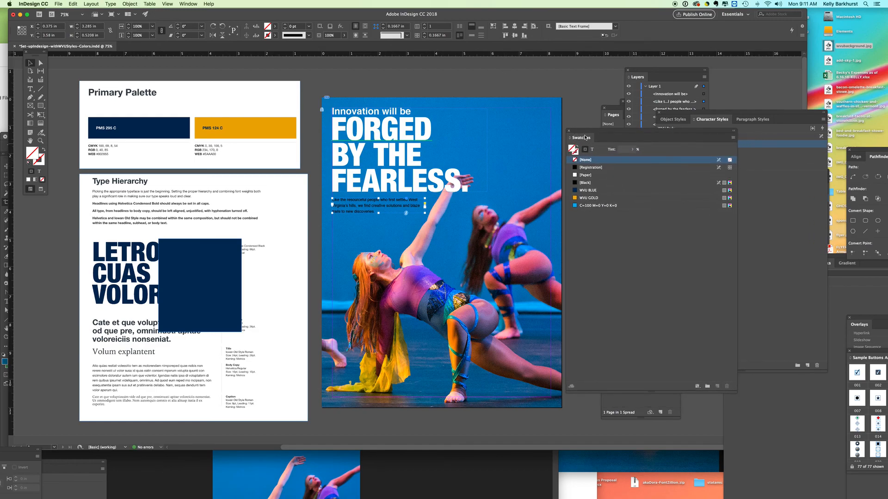
Colour the body text white with the Paper swatch, and deselect its frame.
{"action": "left_click", "coordinate": [592, 150]}
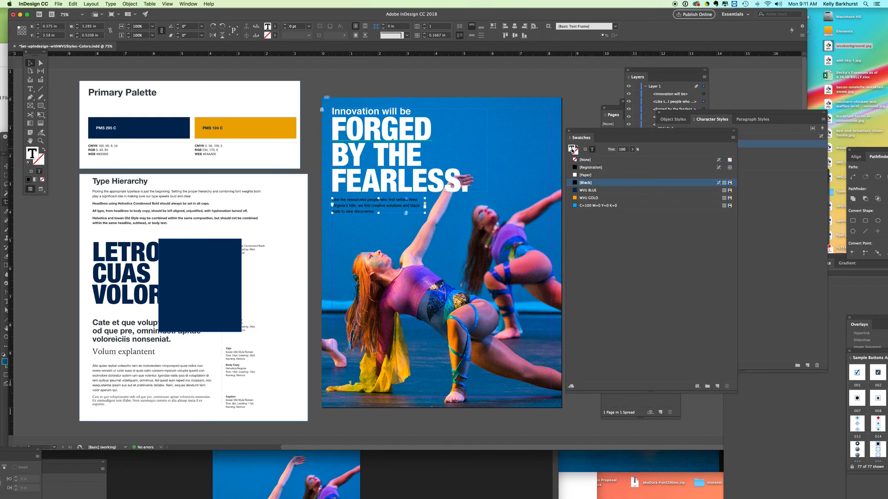
{"action": "left_click", "coordinate": [585, 175]}
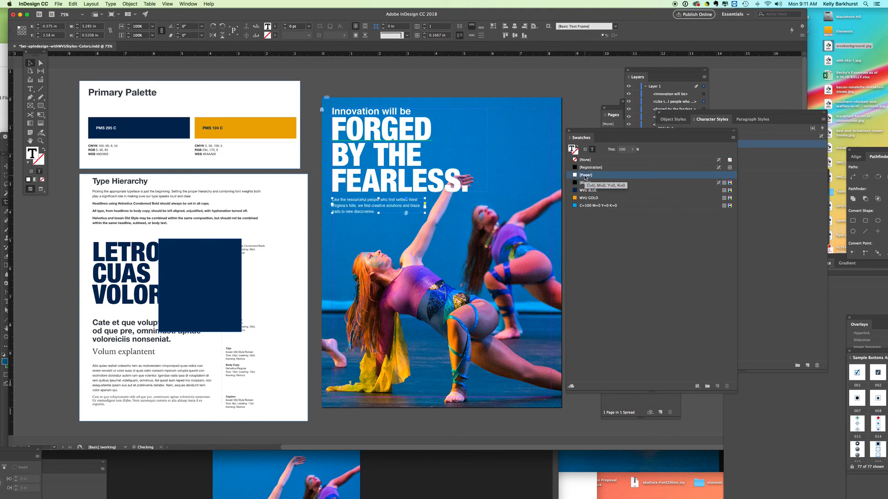
{"action": "left_click", "coordinate": [474, 78]}
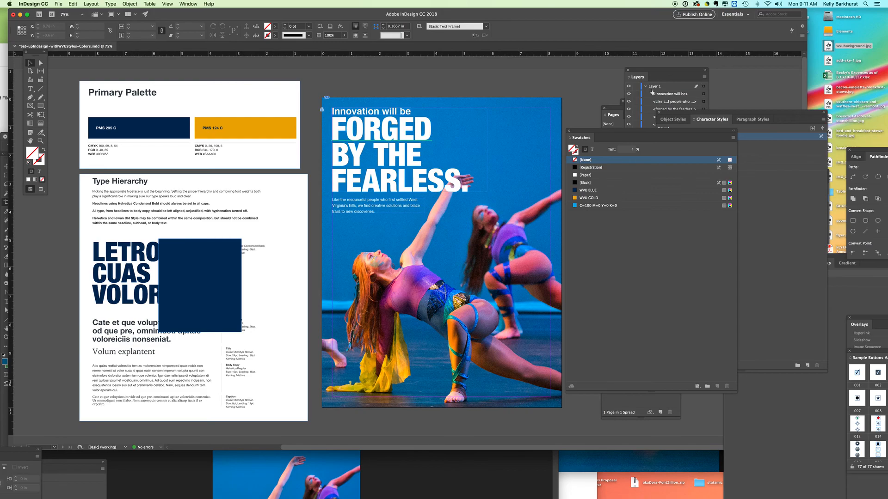
Switch to Illustrator, copy the translucent slanted bar over the dress photo, and paste it into the InDesign page.
{"action": "mouse_move", "coordinate": [497, 495]}
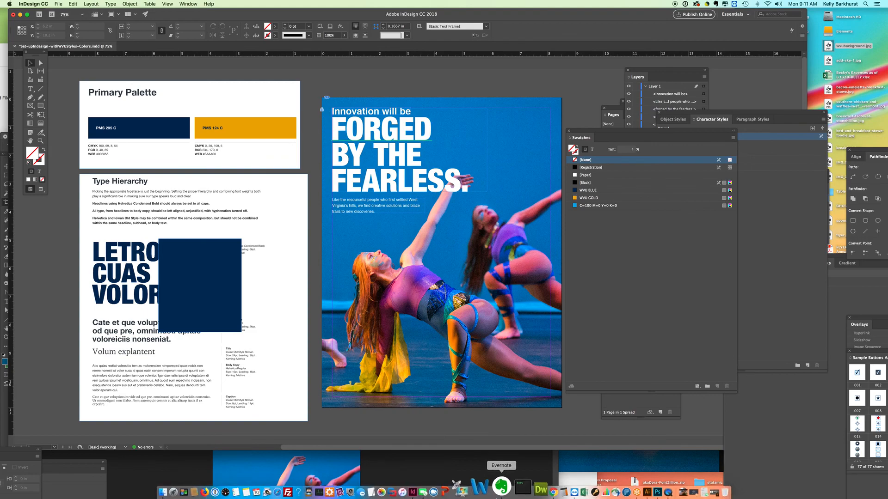
{"action": "left_click", "coordinate": [621, 491]}
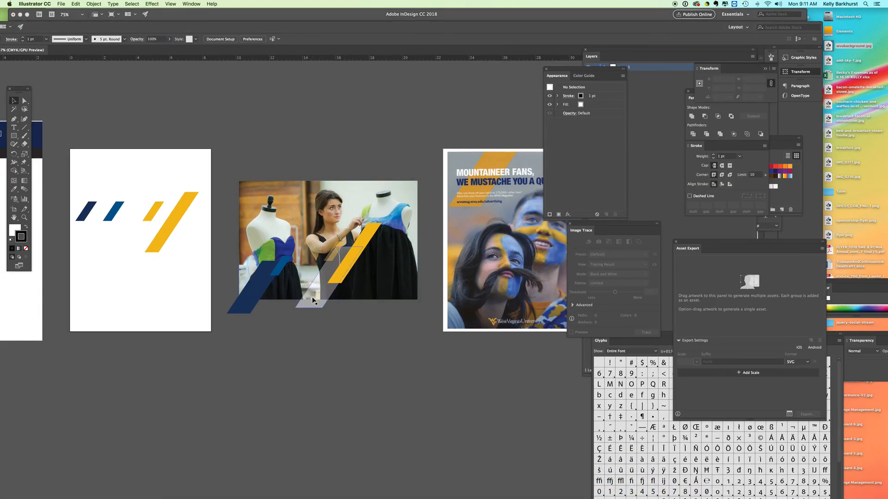
{"action": "left_click_drag", "start_coordinate": [310, 307], "coordinate": [283, 336]}
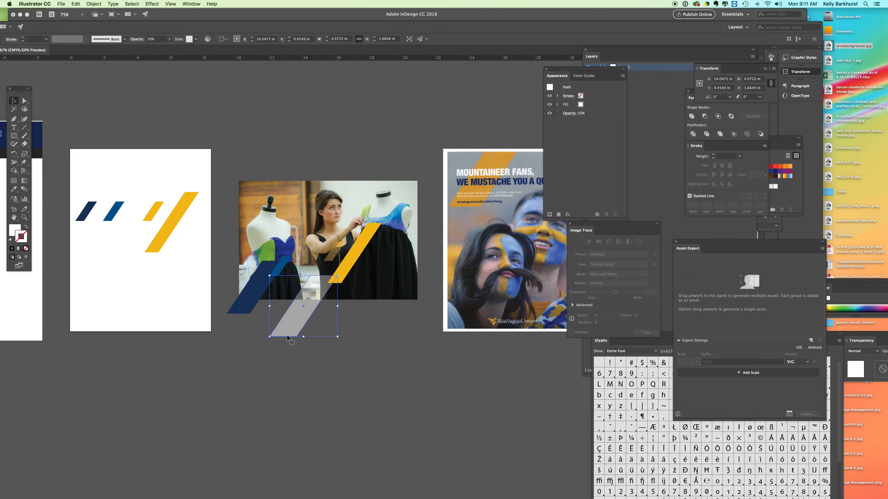
{"action": "left_click", "coordinate": [75, 5]}
{"action": "left_click", "coordinate": [77, 38]}
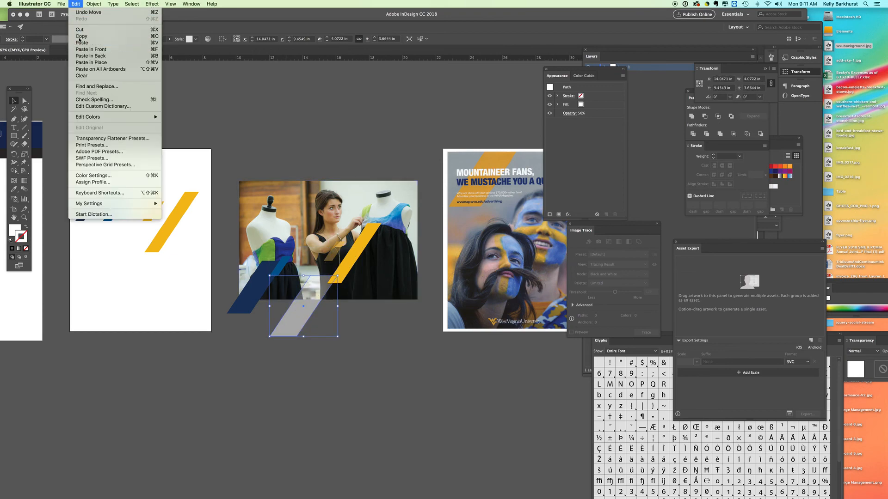
{"action": "left_click", "coordinate": [410, 17]}
{"action": "left_click", "coordinate": [73, 5]}
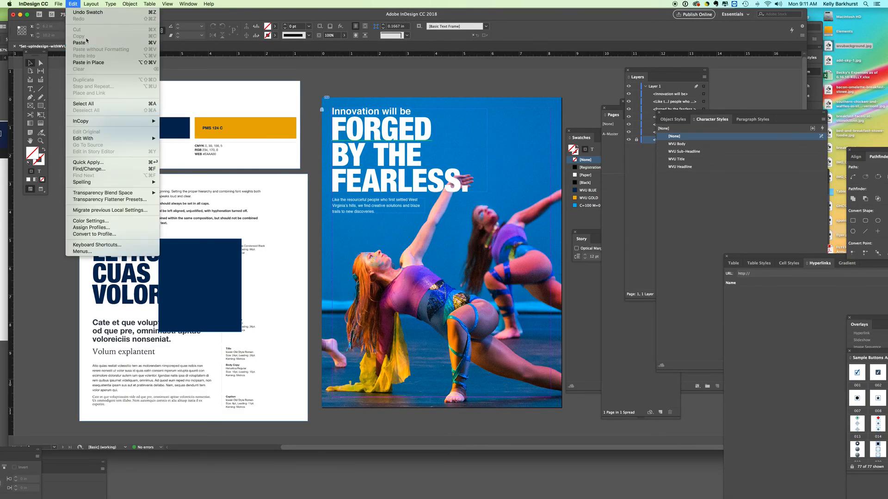
{"action": "left_click", "coordinate": [79, 43]}
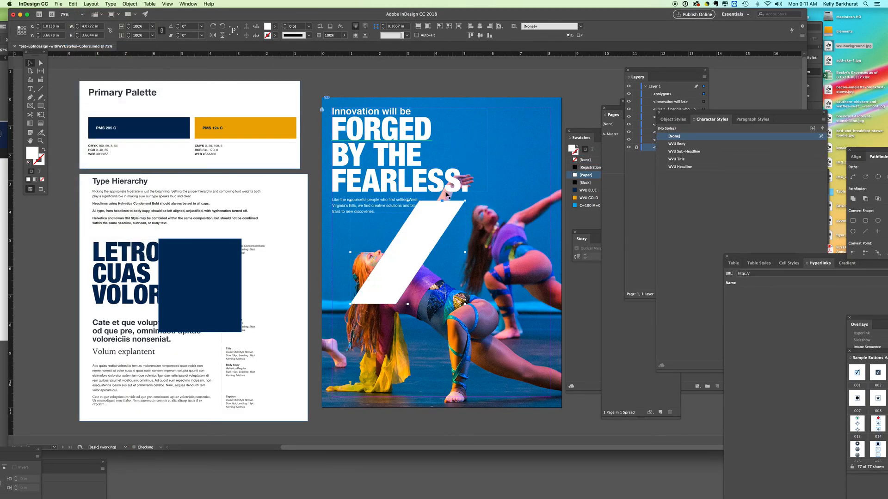
Move the pasted slanted bar to the page's upper right at X 4.125 in, Y -0.2 in, and fill it with WVU GOLD.
{"action": "left_click_drag", "start_coordinate": [401, 268], "coordinate": [489, 160]}
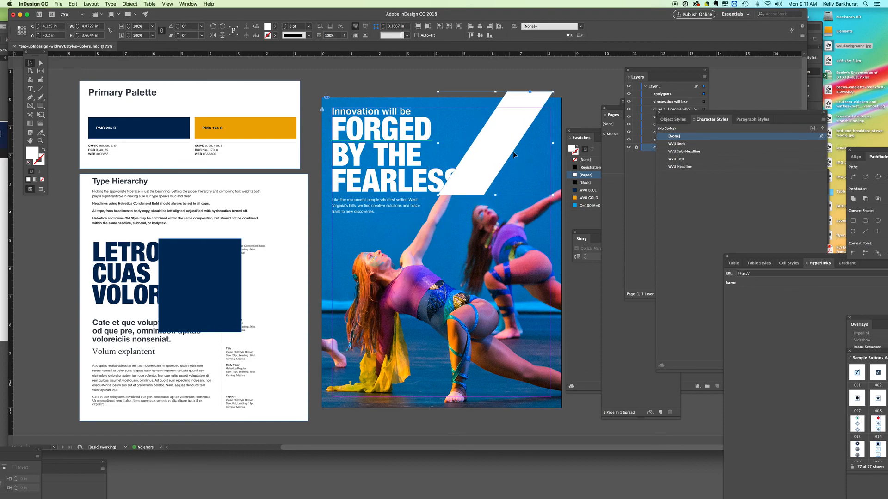
{"action": "left_click", "coordinate": [576, 198]}
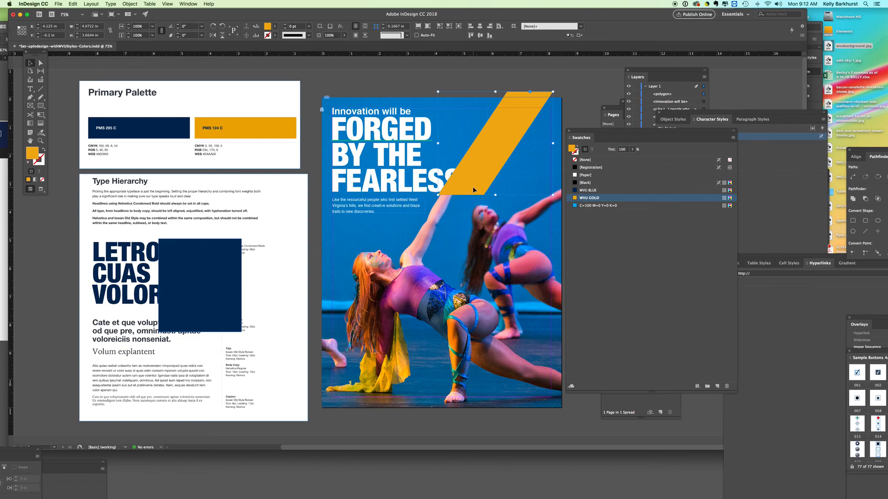
Bring the headline text frame to the front so it overlaps the gold bar, and deselect it.
{"action": "left_click", "coordinate": [381, 183]}
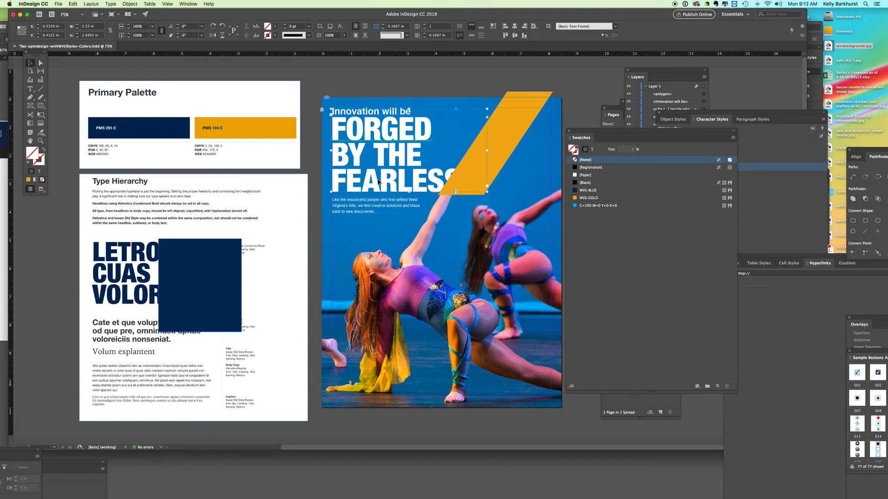
{"action": "left_click", "coordinate": [130, 3]}
{"action": "mouse_move", "coordinate": [137, 27]}
{"action": "left_click", "coordinate": [220, 25]}
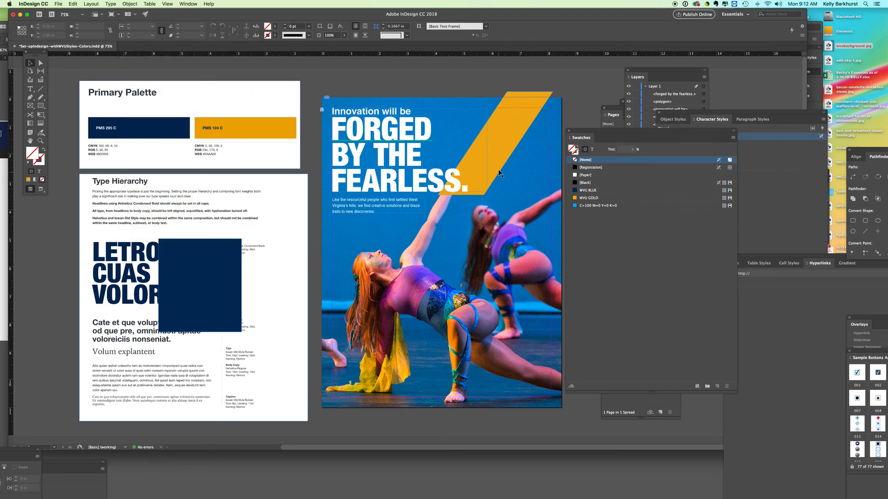
Shift the gold bar slightly behind the headline to X 3.8278 in, Y -0.1644 in, and deselect it.
{"action": "left_click", "coordinate": [493, 157]}
{"action": "left_click_drag", "start_coordinate": [493, 155], "coordinate": [495, 151]}
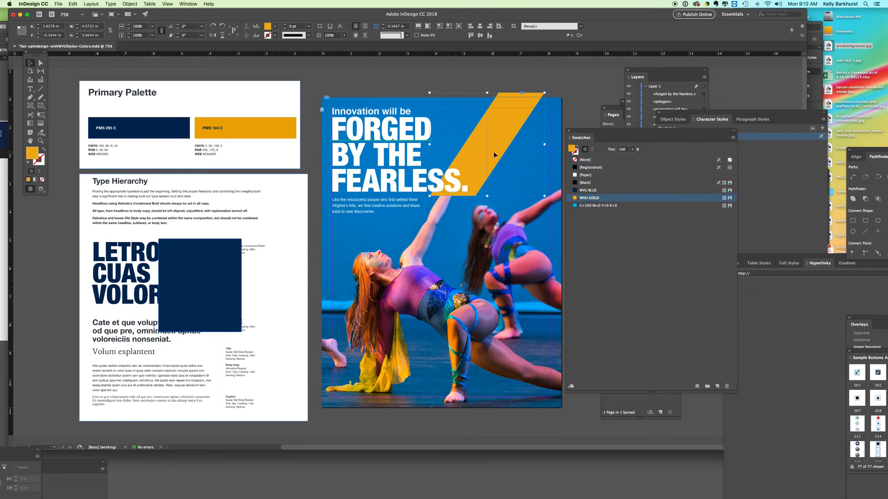
{"action": "left_click", "coordinate": [529, 77]}
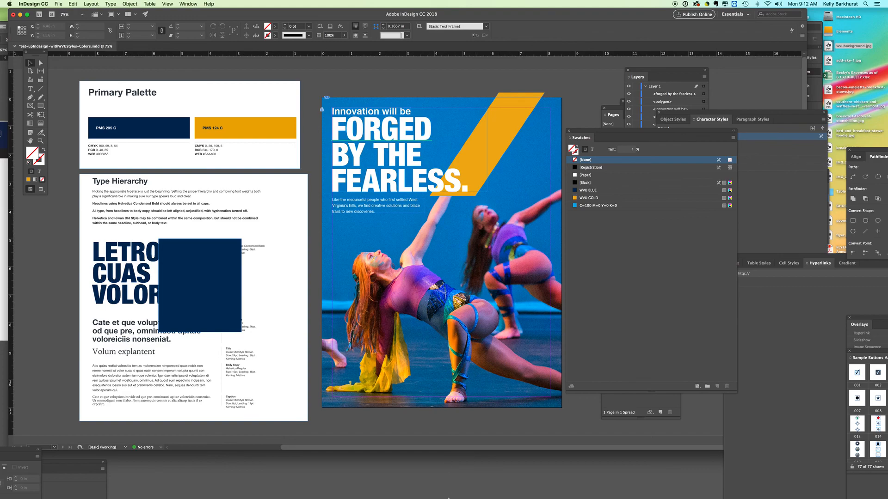
Switch to Chrome and download the one-color lockup on dark background from the WVU Brand Center logo page.
{"action": "mouse_move", "coordinate": [512, 497]}
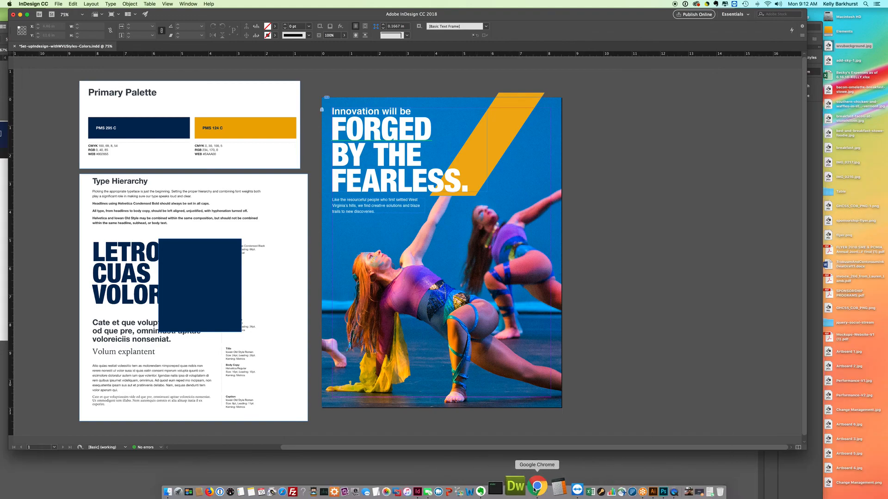
{"action": "left_click", "coordinate": [511, 492]}
{"action": "left_click", "coordinate": [426, 19]}
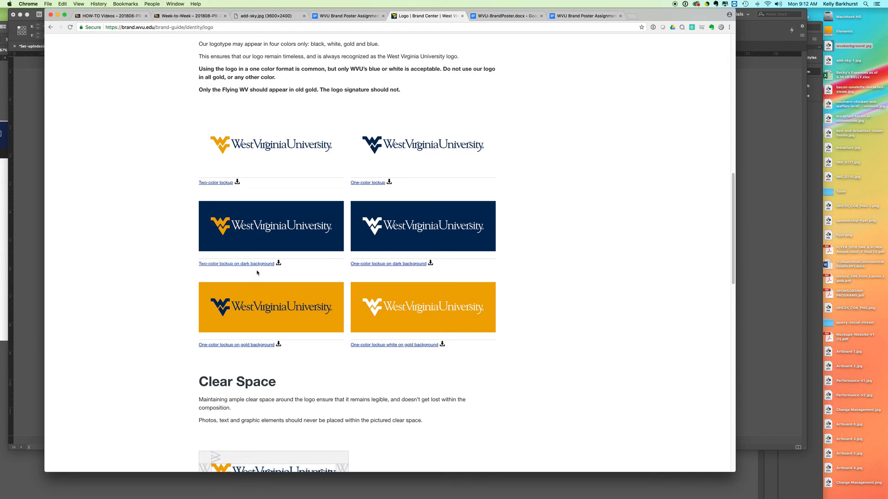
{"action": "left_click", "coordinate": [377, 264]}
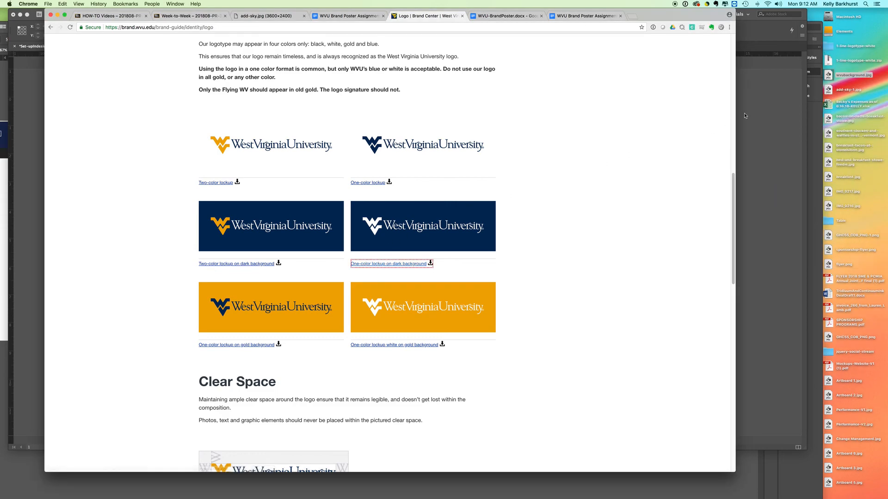
Open the 1-line-logotype-white folder and try to bring 1-line logotype-White.eps into the InDesign layout.
{"action": "double_click", "coordinate": [829, 48]}
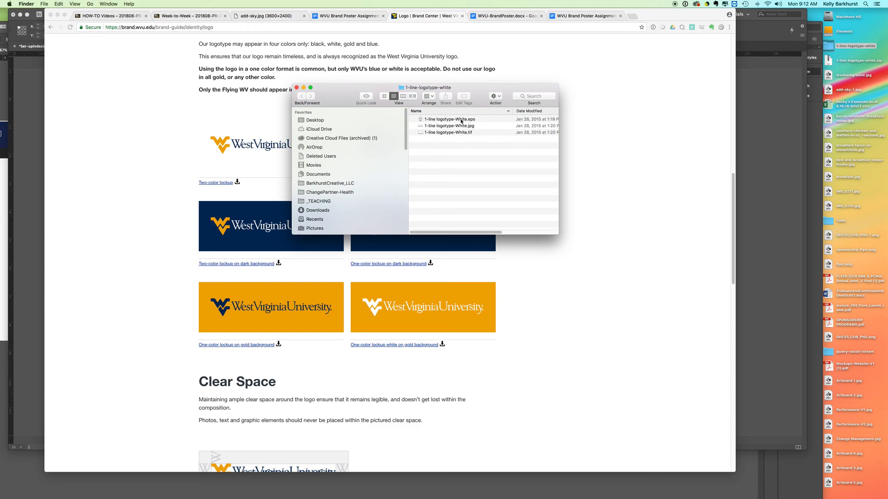
{"action": "left_click", "coordinate": [440, 121]}
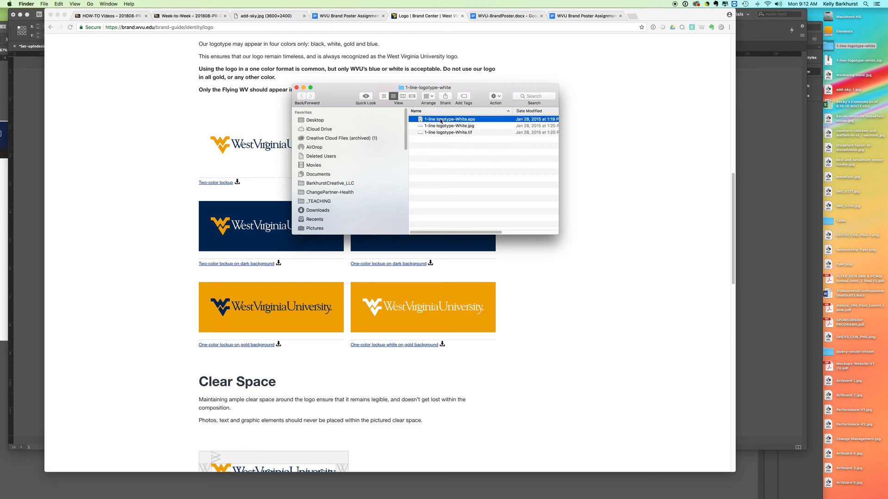
{"action": "left_click_drag", "start_coordinate": [421, 119], "coordinate": [735, 132]}
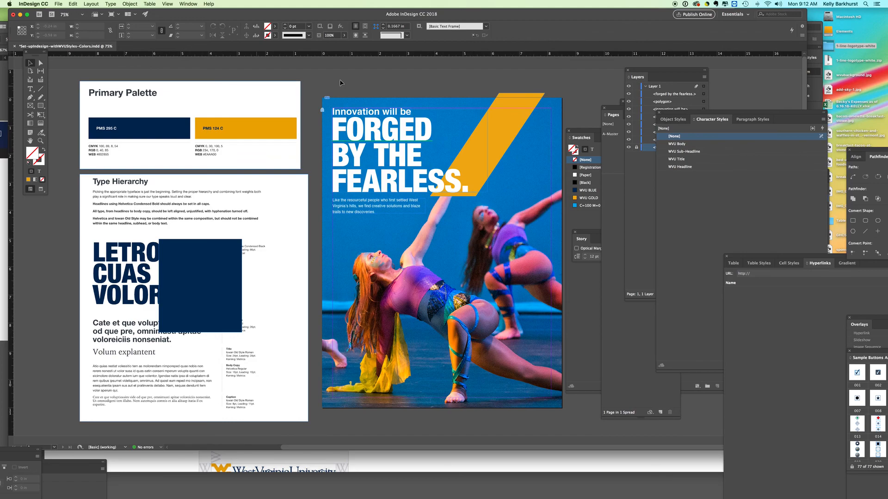
Move the Swatches, Story and Character Styles palettes away from the page and the layer list.
{"action": "left_click_drag", "start_coordinate": [581, 137], "coordinate": [810, 192]}
{"action": "left_click_drag", "start_coordinate": [592, 233], "coordinate": [733, 248]}
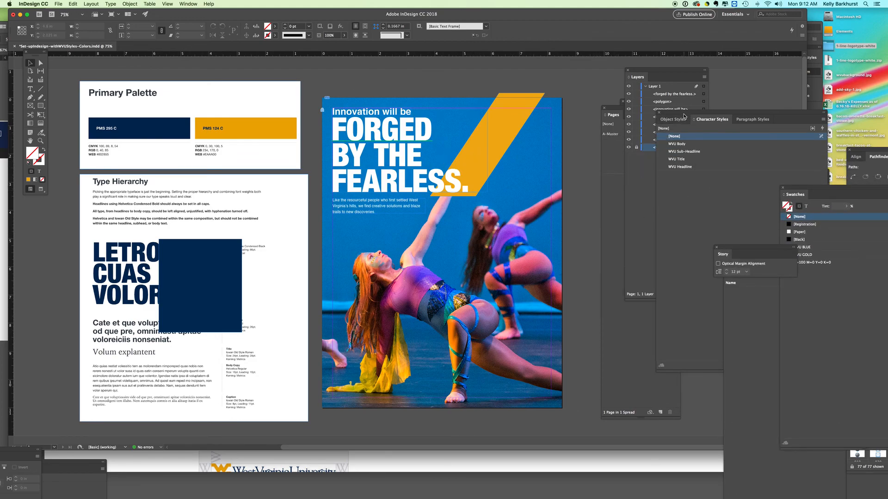
{"action": "left_click_drag", "start_coordinate": [684, 114], "coordinate": [790, 203]}
Reopen the 1-line-logotype-white folder and place 1-line logotype-White.eps across the top of the InDesign page.
{"action": "double_click", "coordinate": [828, 48]}
{"action": "left_click_drag", "start_coordinate": [435, 88], "coordinate": [759, 41]}
{"action": "left_click_drag", "start_coordinate": [759, 72], "coordinate": [336, 77]}
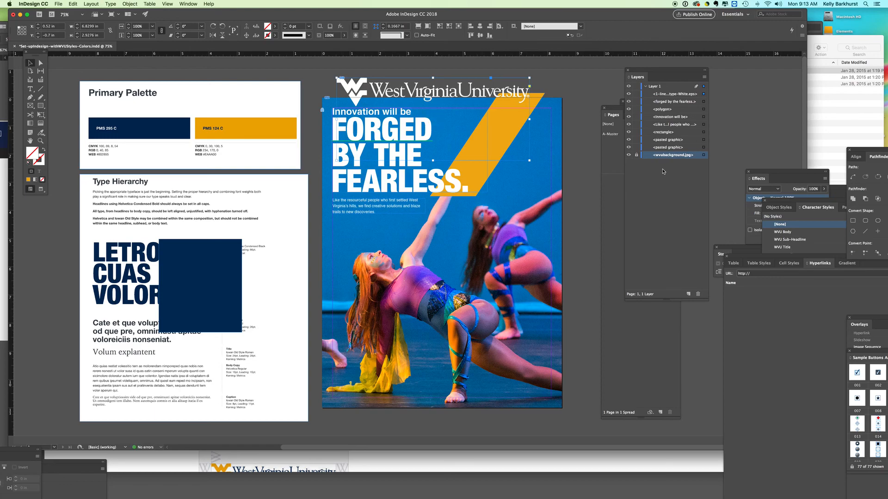
Move the logo to the lower part of the page at X 0.94 in, Y 9.1612 in, and fit its frame to its content.
{"action": "left_click_drag", "start_coordinate": [442, 98], "coordinate": [454, 376]}
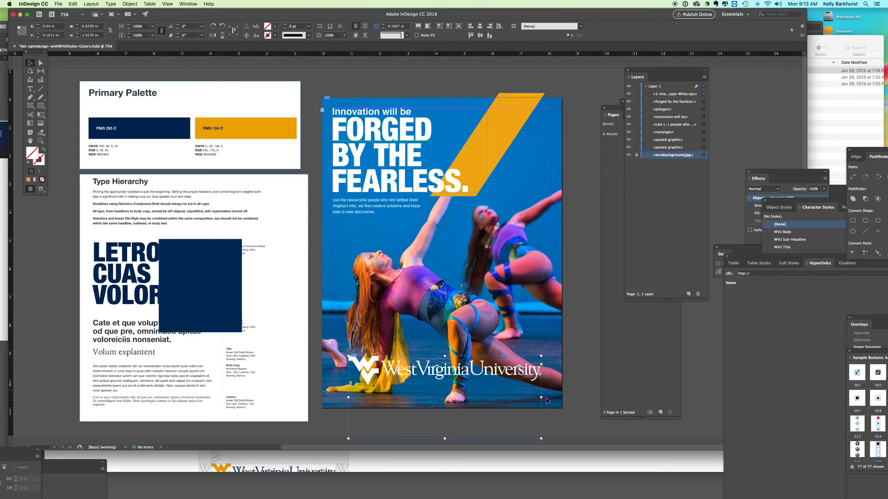
{"action": "mouse_move", "coordinate": [541, 398]}
{"action": "left_mouse_down"}
{"action": "mouse_move", "coordinate": [496, 402]}
{"action": "mouse_move", "coordinate": [471, 424]}
{"action": "mouse_move", "coordinate": [463, 398]}
{"action": "mouse_move", "coordinate": [442, 399]}
{"action": "mouse_move", "coordinate": [562, 398]}
{"action": "mouse_move", "coordinate": [552, 398]}
{"action": "left_mouse_up"}
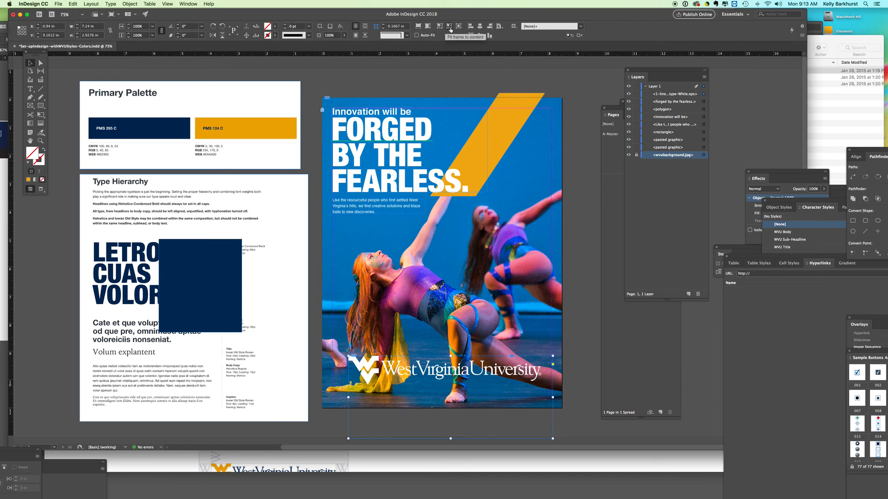
{"action": "left_click", "coordinate": [450, 27]}
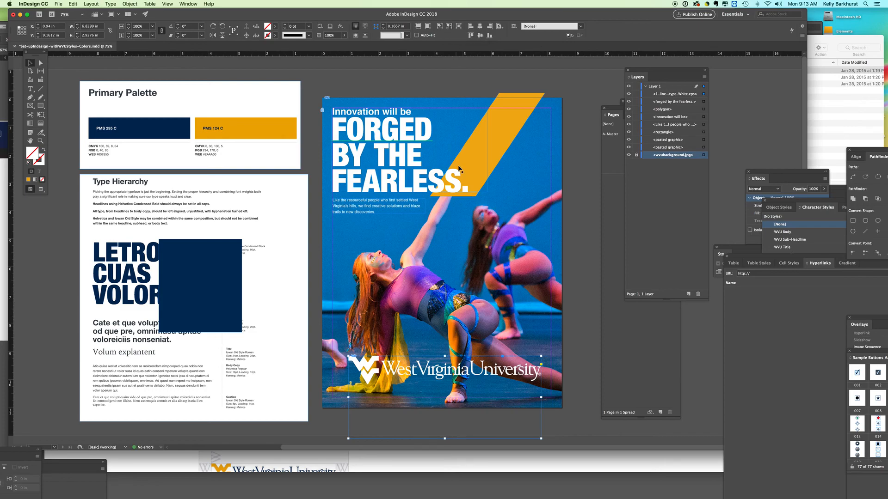
Crop the empty area below the logo and scale the logo down proportionally to about 2.89 in wide.
{"action": "left_click_drag", "start_coordinate": [440, 438], "coordinate": [438, 389]}
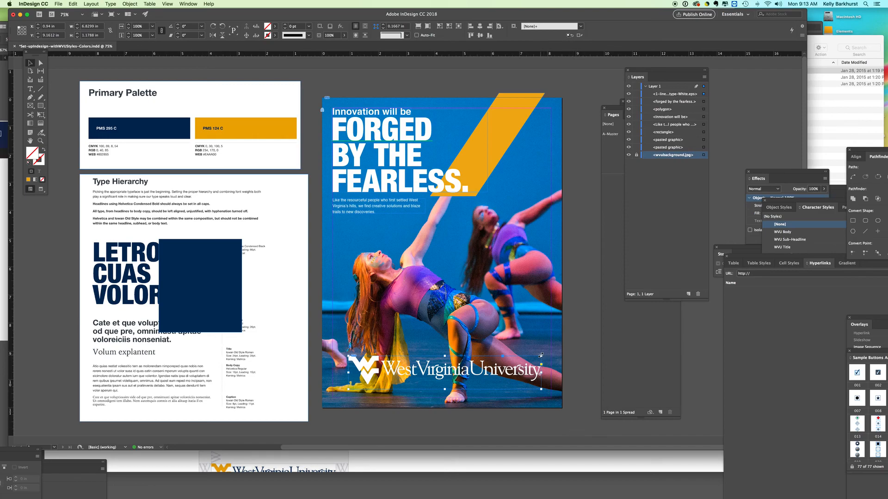
{"action": "left_click_drag", "start_coordinate": [541, 355], "coordinate": [464, 380]}
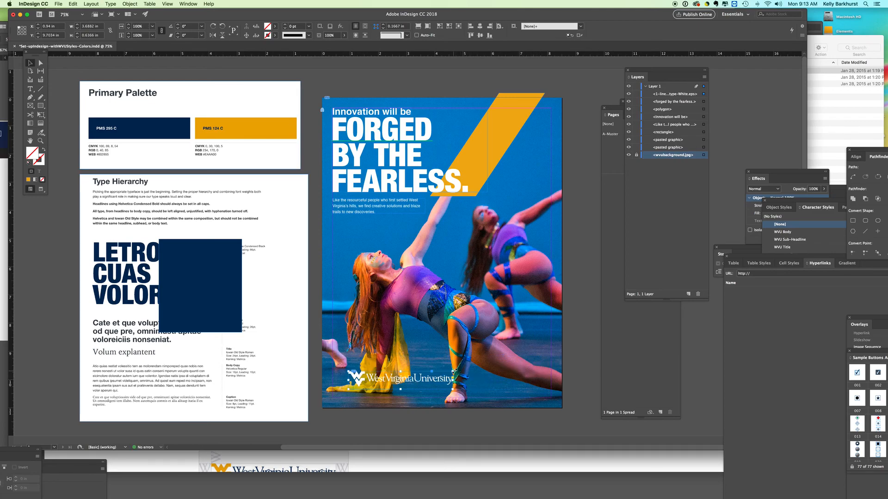
{"action": "left_click_drag", "start_coordinate": [452, 371], "coordinate": [389, 390]}
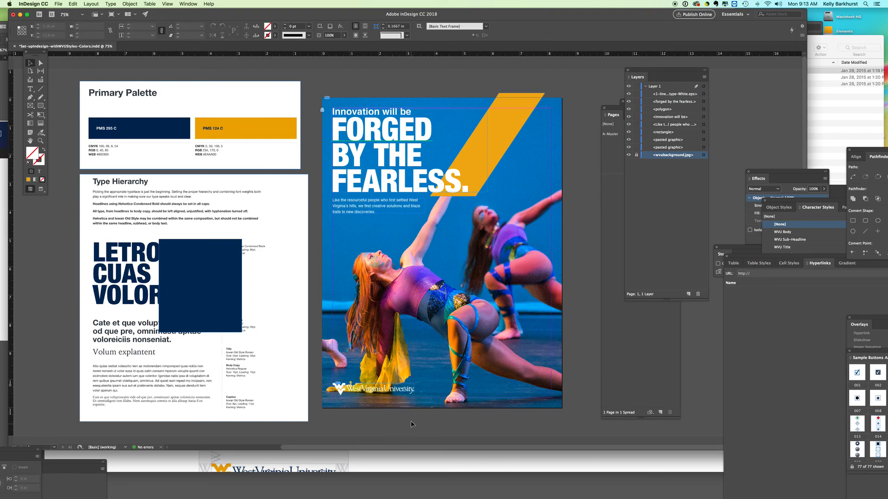
Position the logo in the page's lower-right corner at X 5.2372 in, Y 10.3349 in, and deselect it.
{"action": "left_click_drag", "start_coordinate": [398, 391], "coordinate": [506, 390]}
{"action": "left_click_drag", "start_coordinate": [531, 391], "coordinate": [536, 394]}
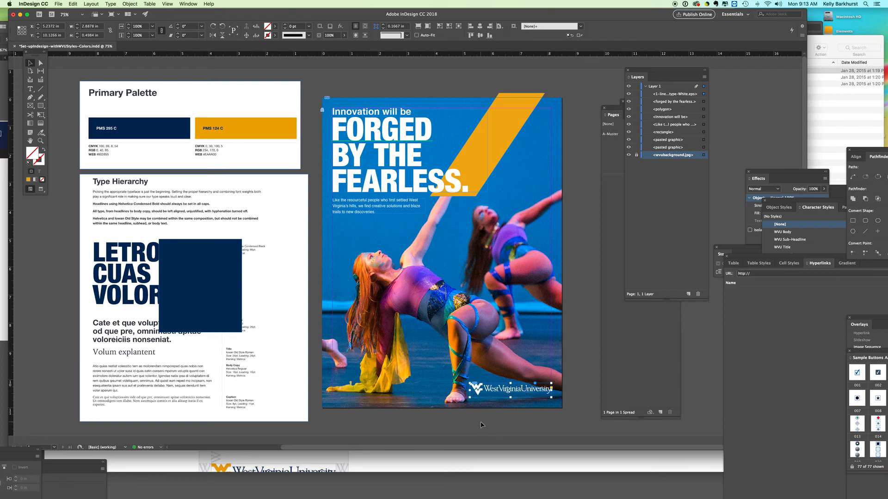
{"action": "key", "text": "Down"}
{"action": "key", "text": "Down"}
{"action": "key", "text": "Down"}
{"action": "key", "text": "Down"}
{"action": "key", "text": "Down"}
{"action": "key", "text": "Down"}
{"action": "key", "text": "Down"}
{"action": "key", "text": "Down"}
{"action": "key", "text": "Down"}
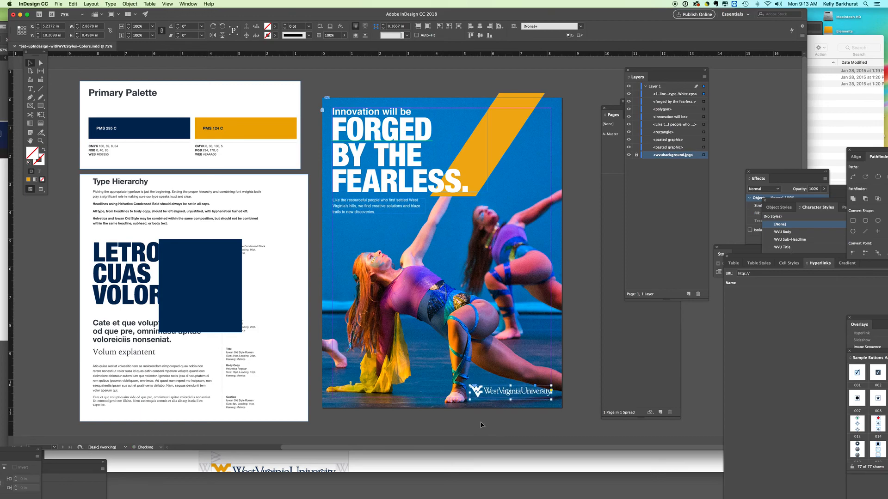
{"action": "key", "text": "Down"}
{"action": "key", "text": "Down"}
{"action": "key", "text": "Down"}
{"action": "key", "text": "Down"}
{"action": "key", "text": "Down"}
{"action": "key", "text": "Down"}
{"action": "key", "text": "Down"}
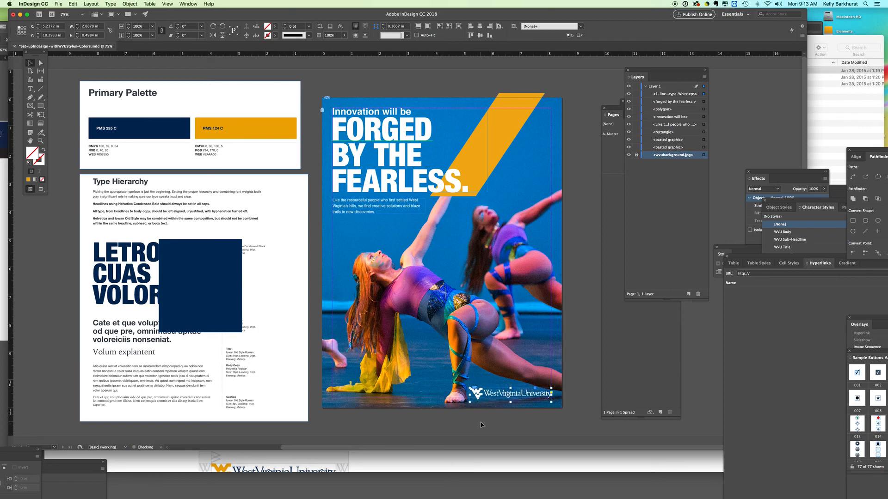
{"action": "key", "text": "Up"}
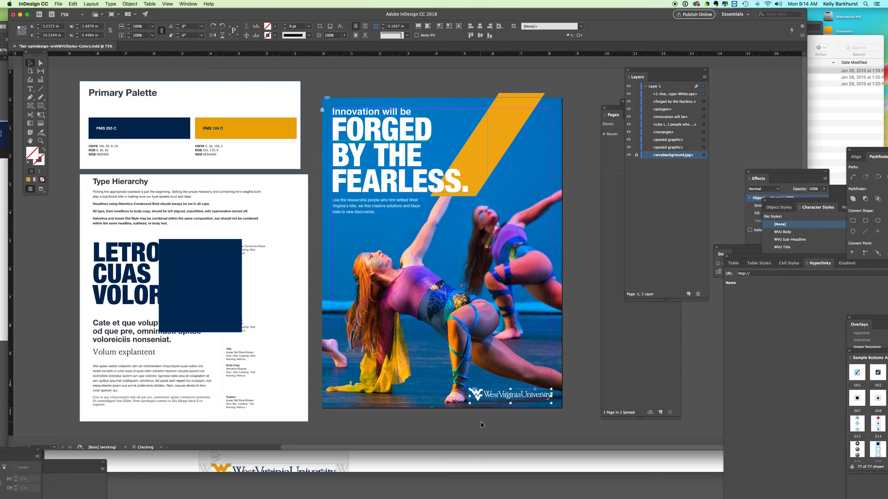
{"action": "left_click", "coordinate": [590, 318]}
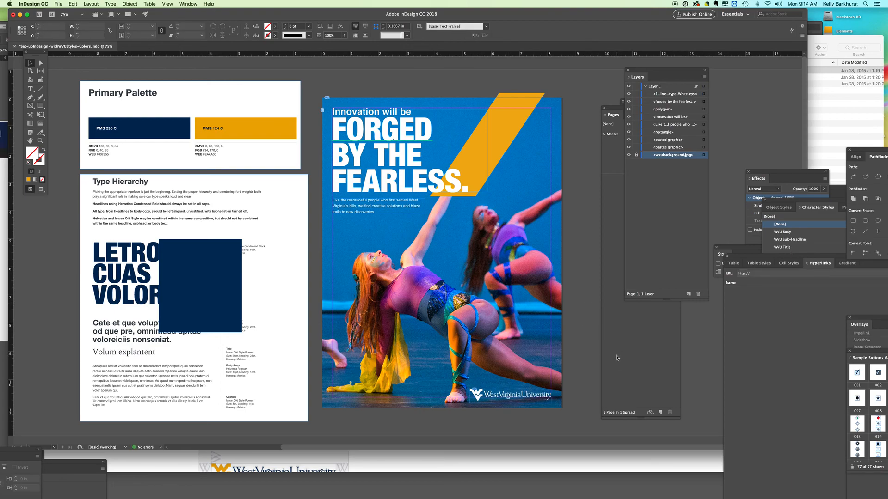